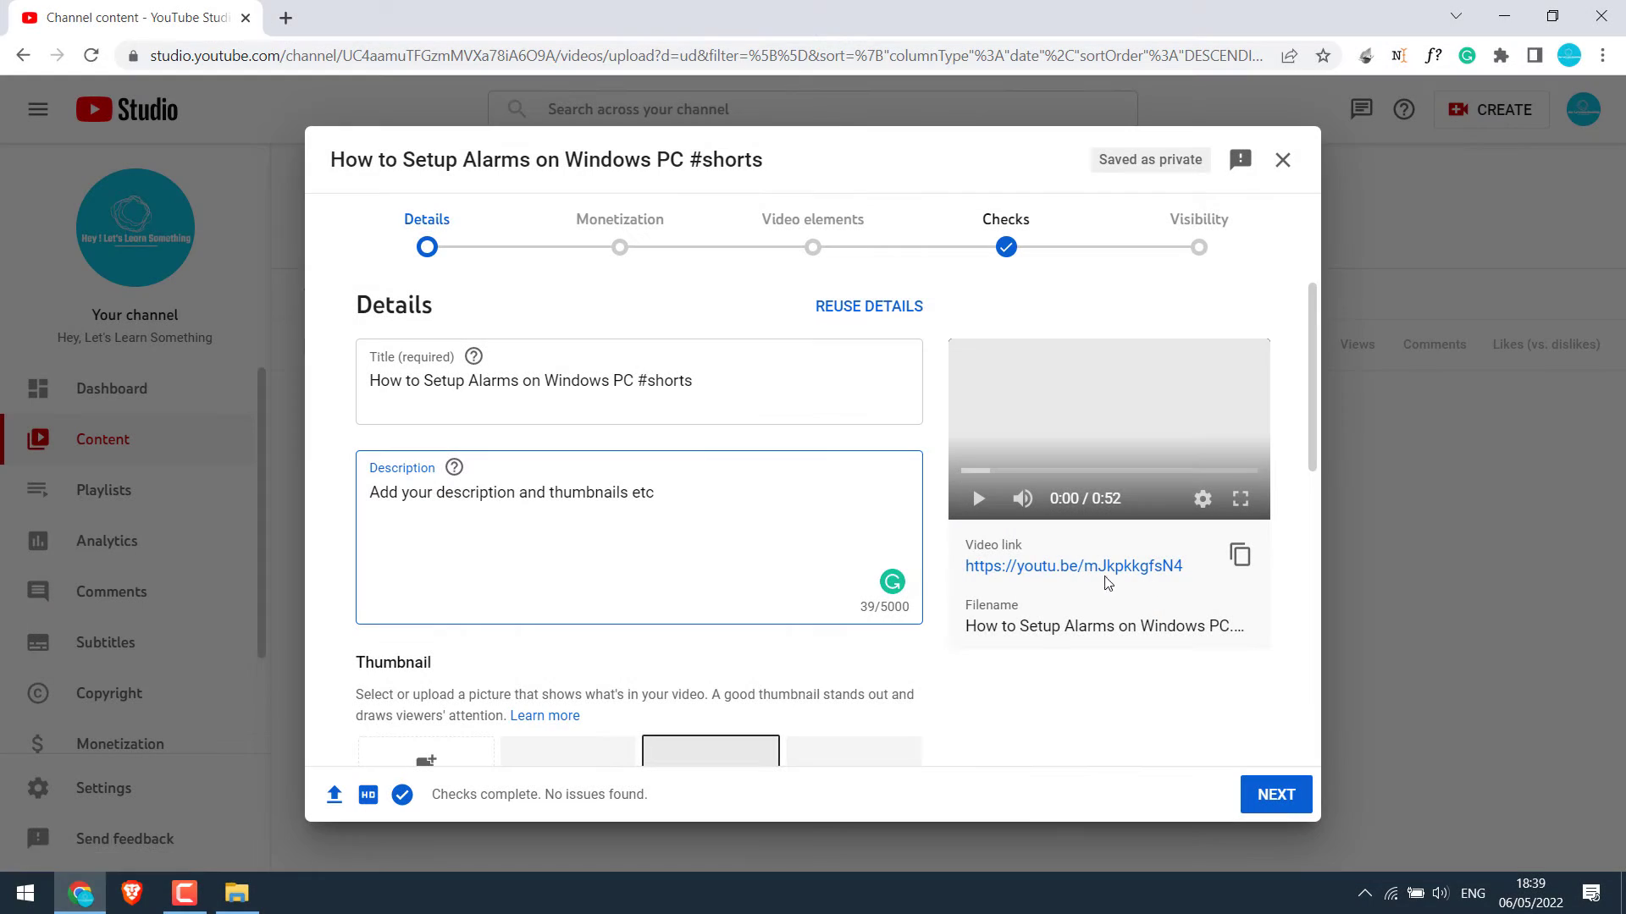
Open the uploaded #shorts video's watch page from its Video link
{"action": "left_click", "coordinate": [1069, 567]}
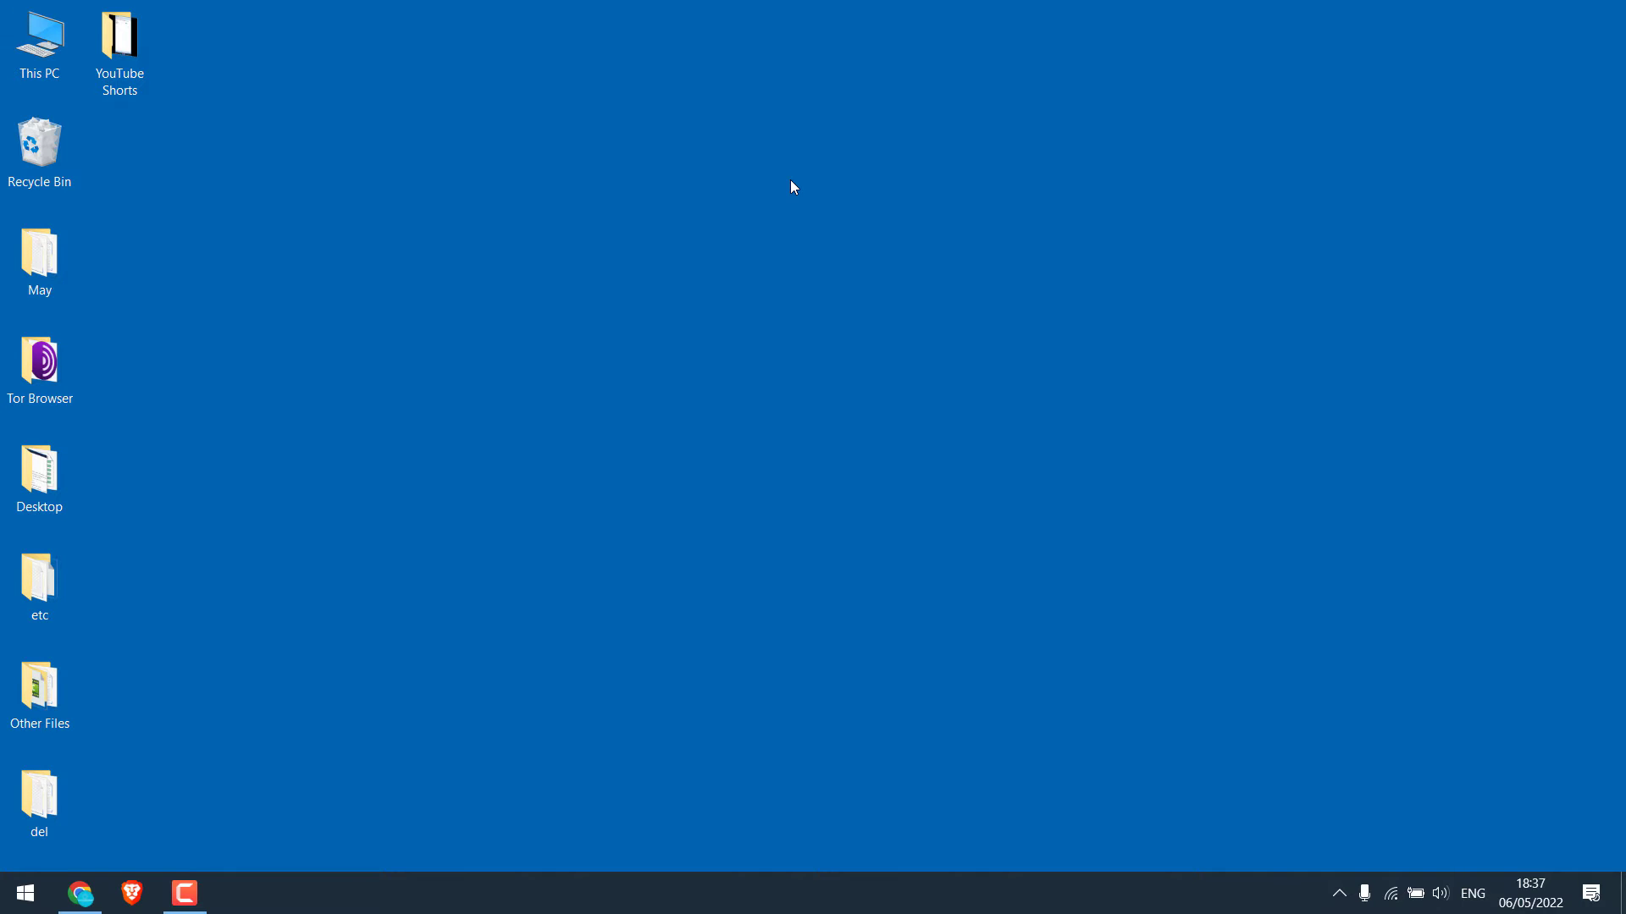
Preview the alarms MP4 from the YouTube Shorts folder, then close the player
{"action": "double_click", "coordinate": [139, 43]}
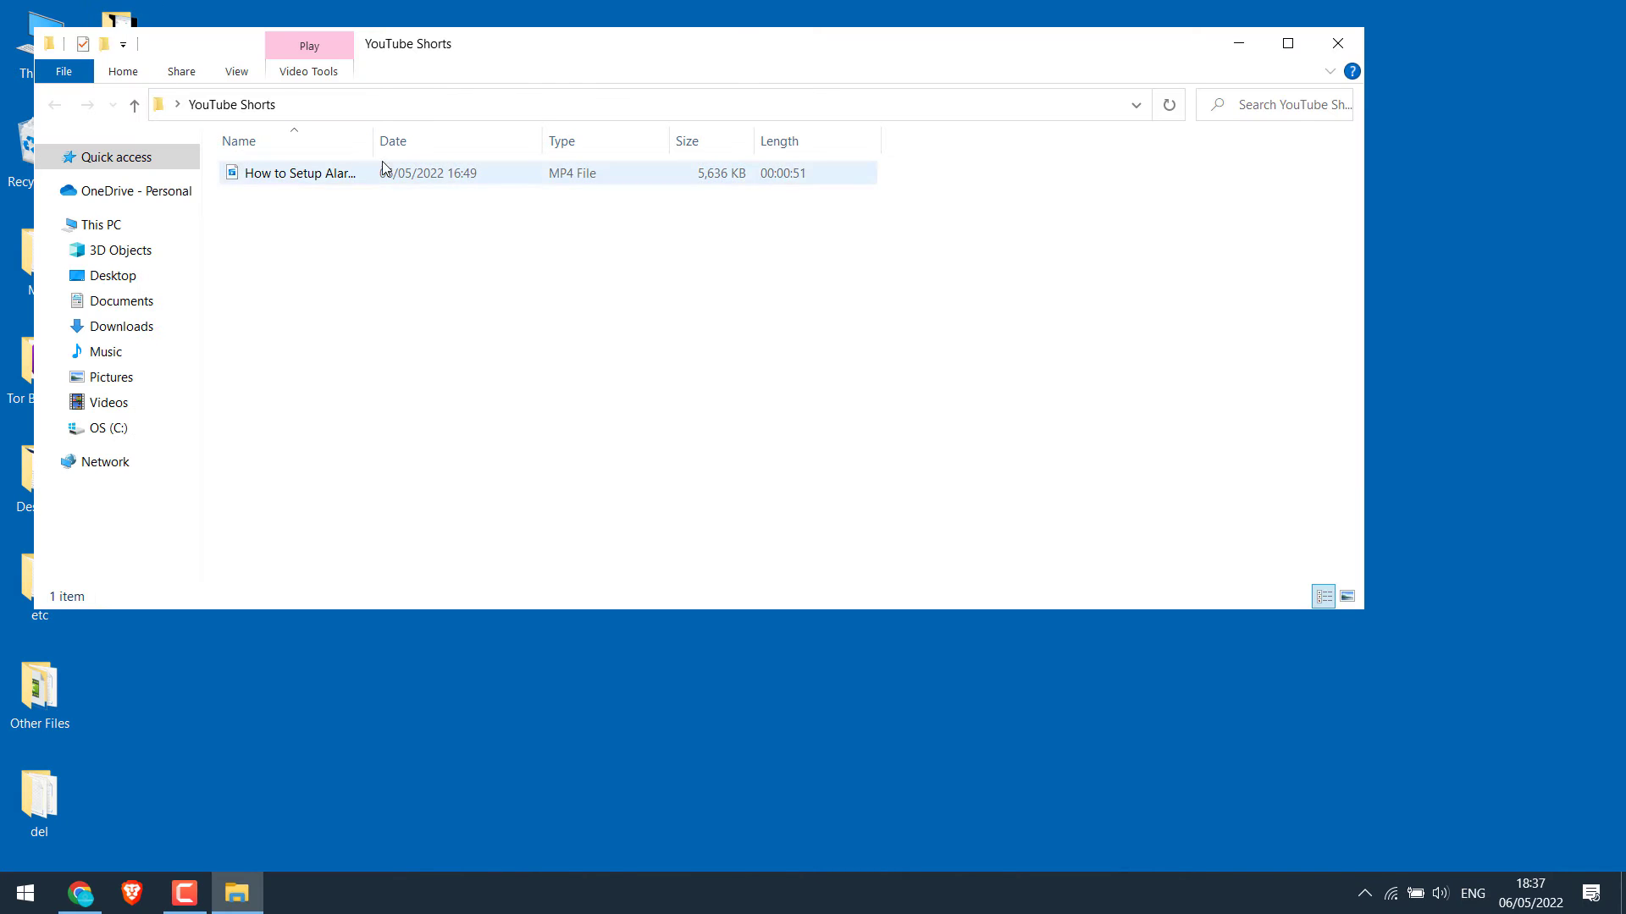
{"action": "double_click", "coordinate": [298, 172]}
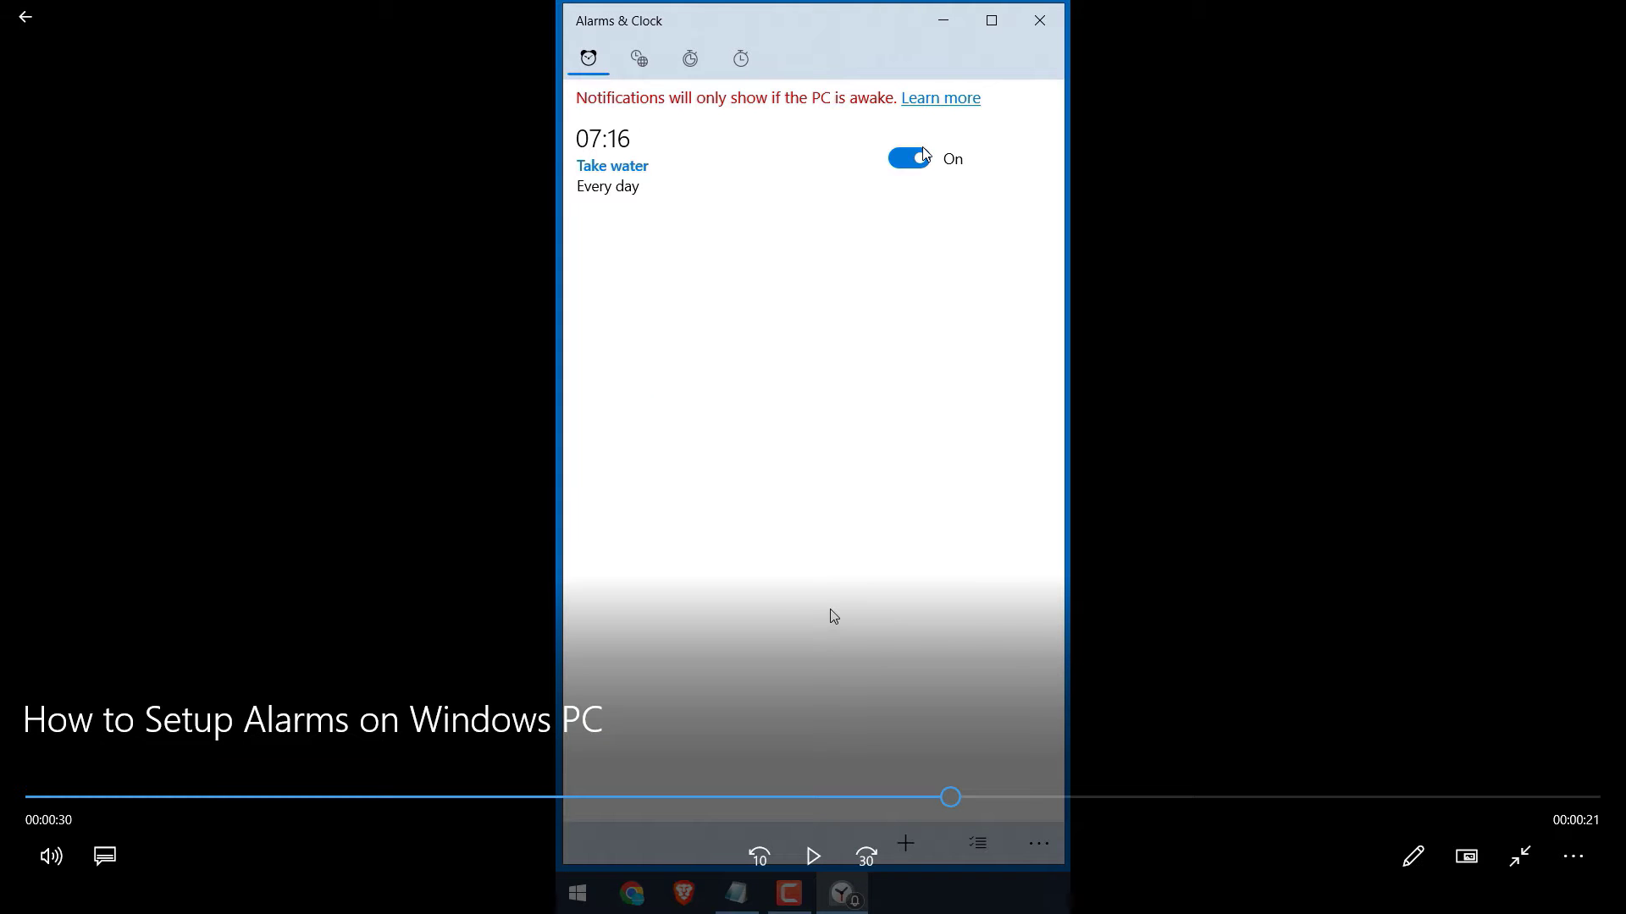
{"action": "left_click", "coordinate": [1583, 12]}
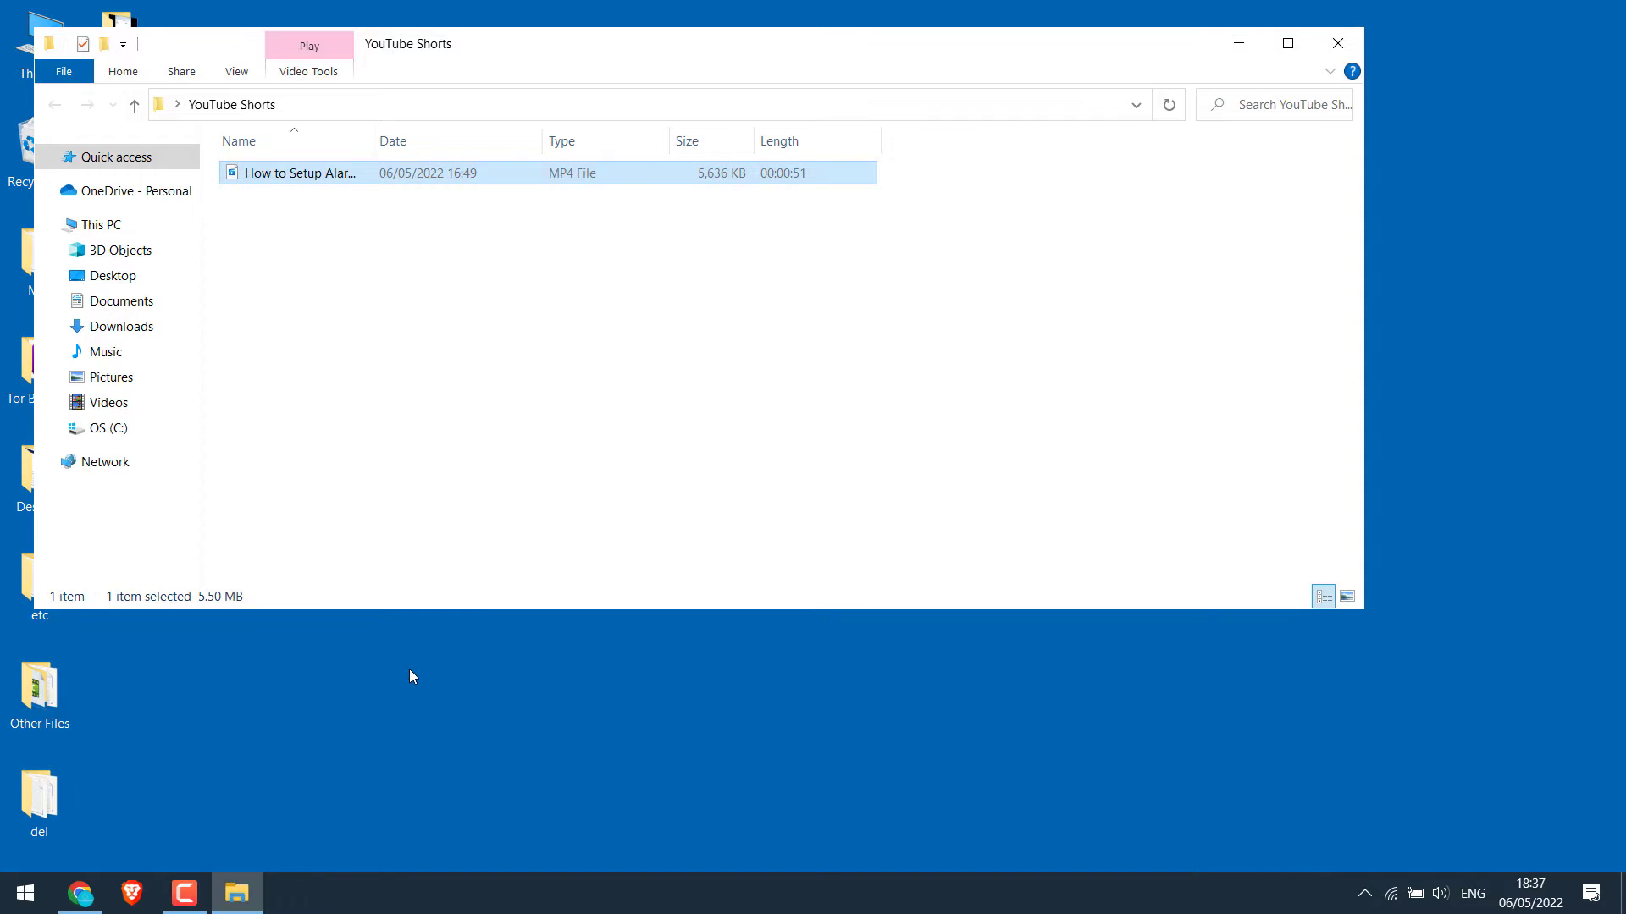
Go to youtube.com and start a new video upload from the Create menu
{"action": "left_click", "coordinate": [80, 894]}
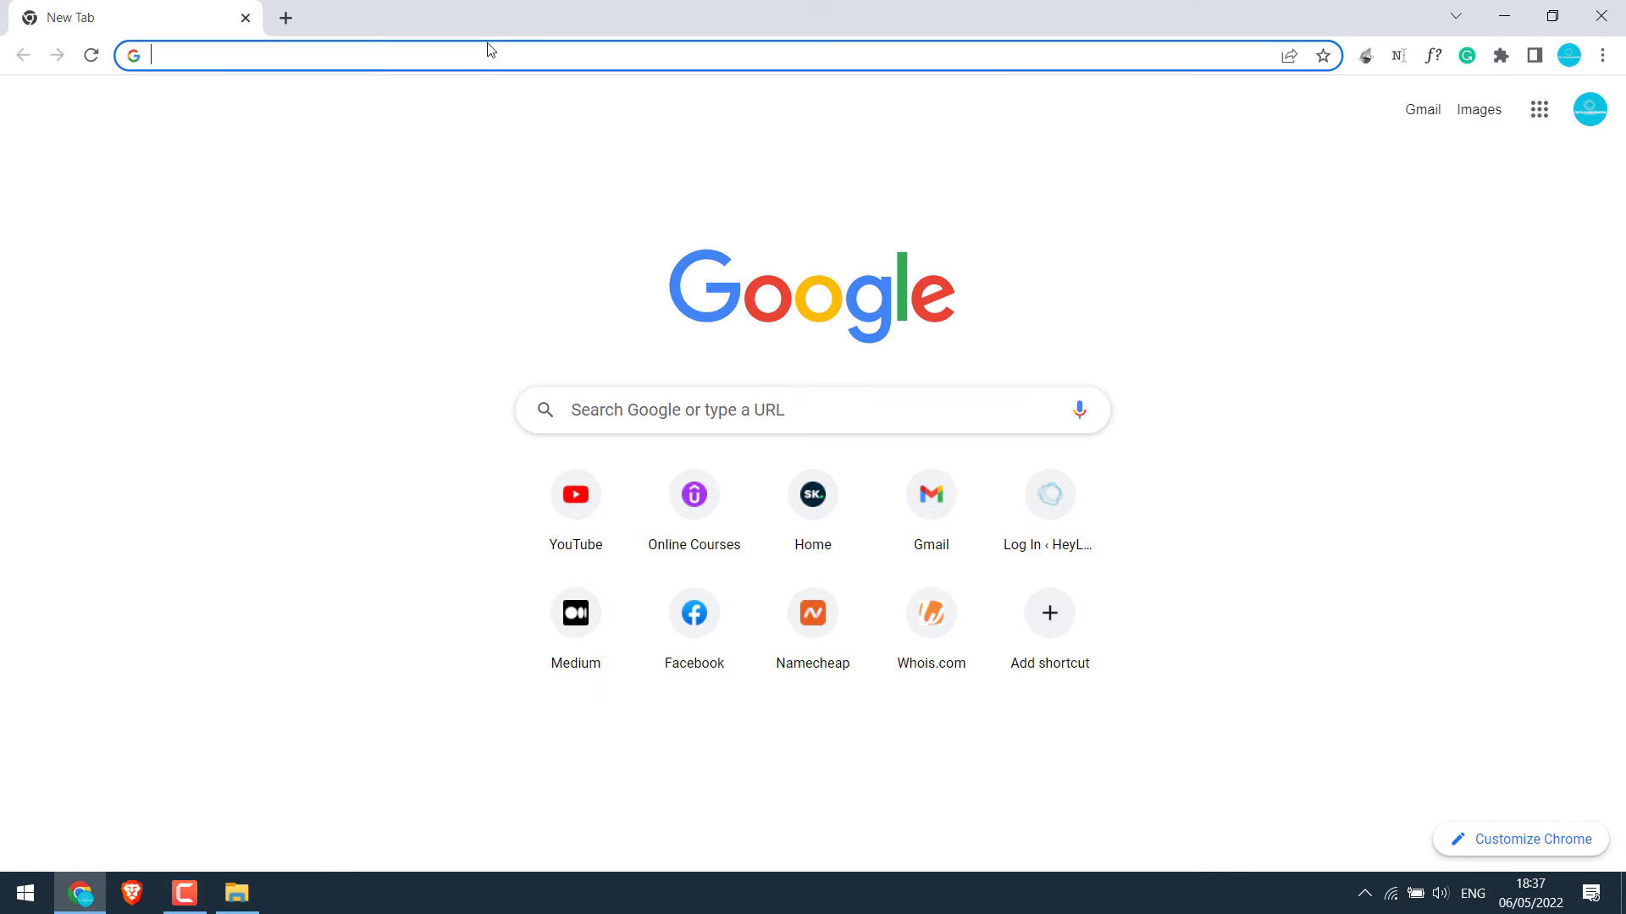
{"action": "left_click", "coordinate": [479, 57]}
{"action": "type", "text": "you"}
{"action": "key", "text": "Return"}
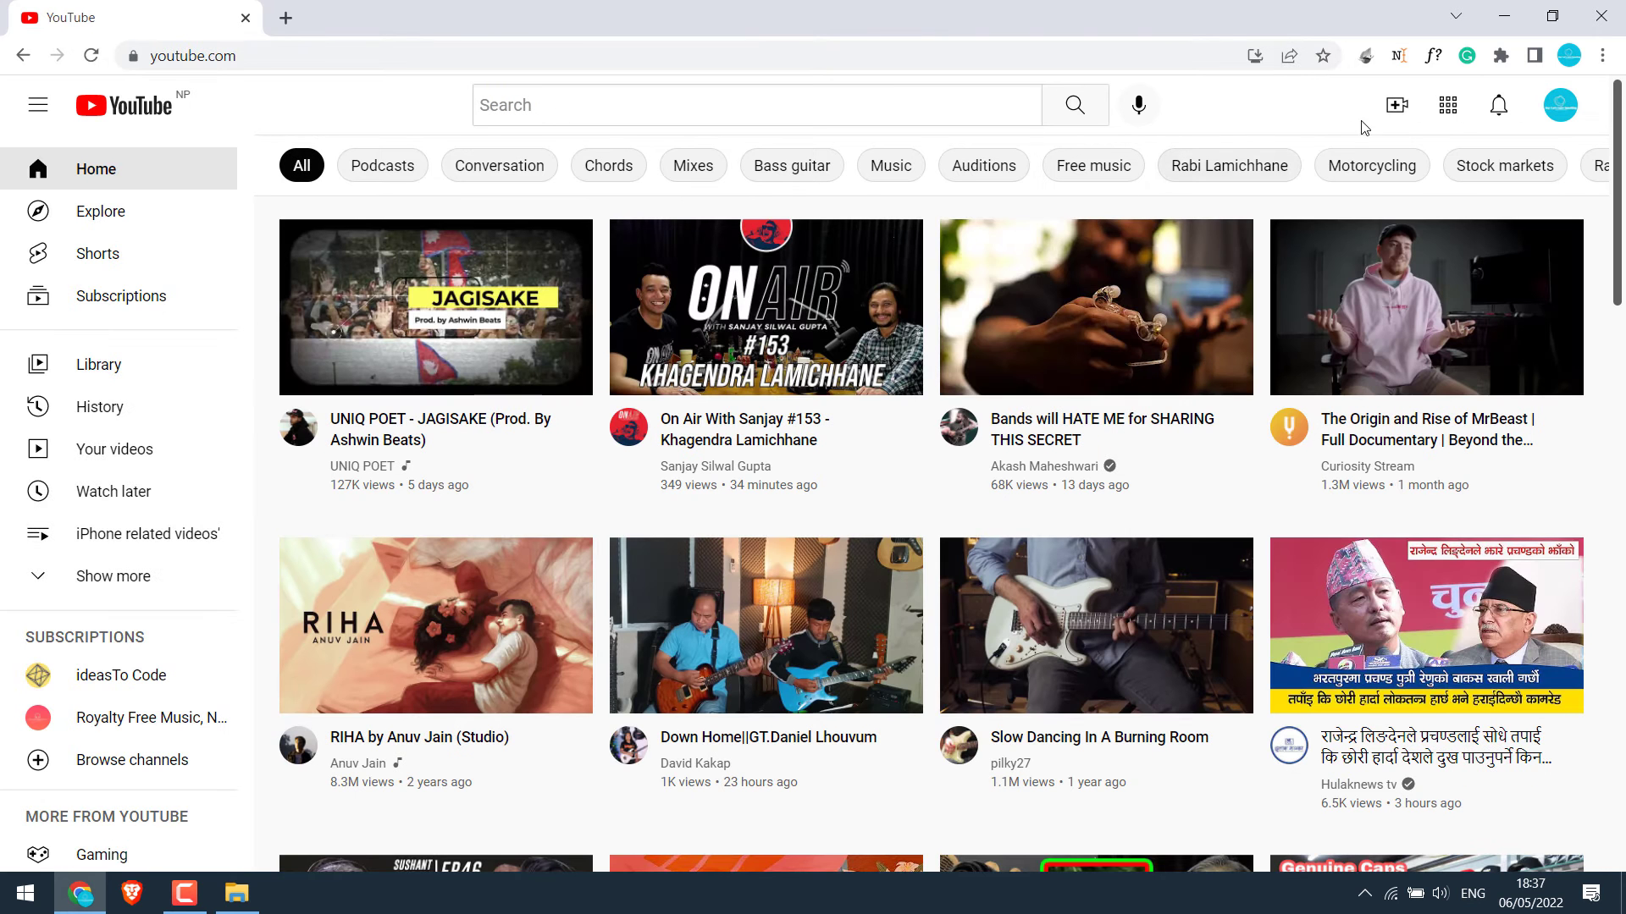
{"action": "left_click", "coordinate": [1401, 114]}
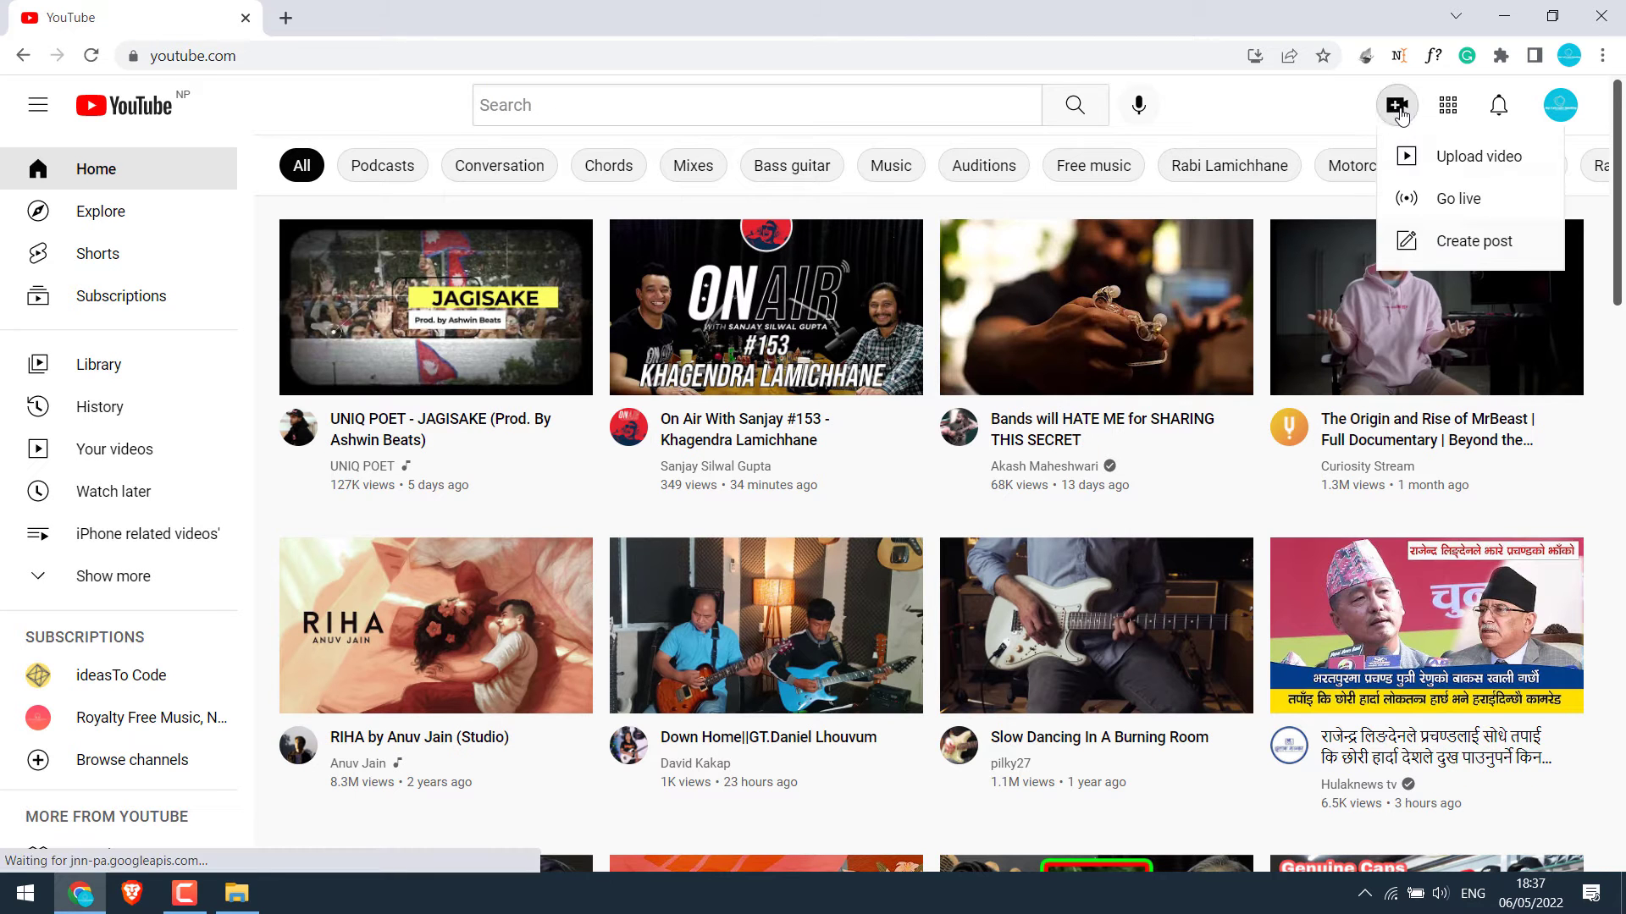
{"action": "left_click", "coordinate": [1472, 160]}
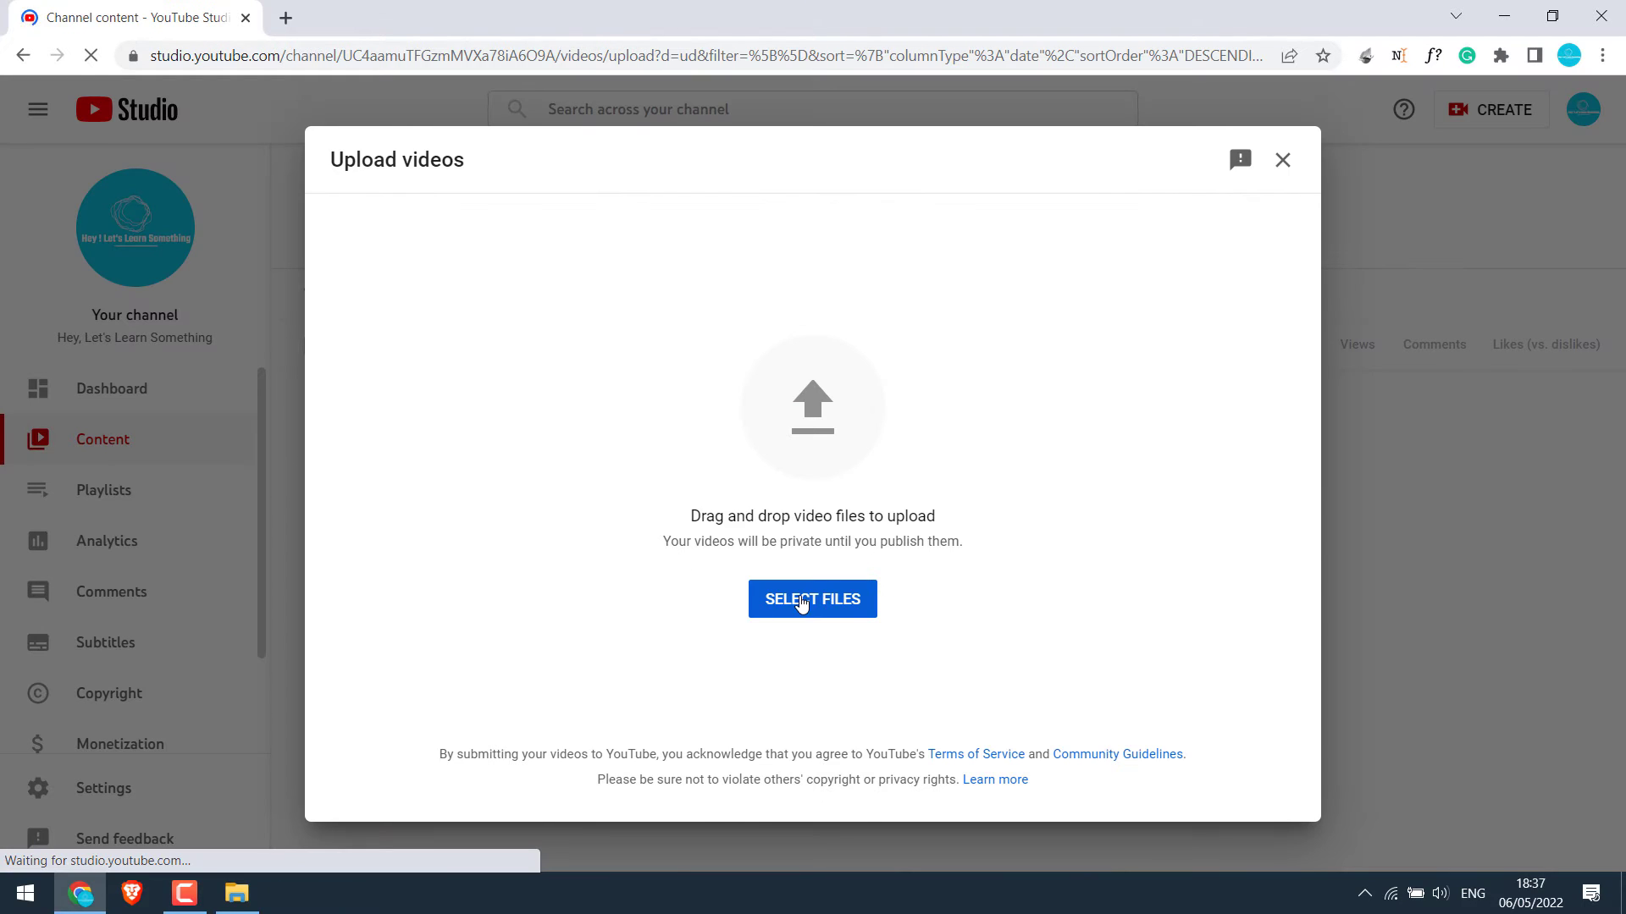
Pick the alarms MP4 from the Desktop's YouTube Shorts folder for upload
{"action": "left_click", "coordinate": [803, 600]}
{"action": "left_click", "coordinate": [258, 257]}
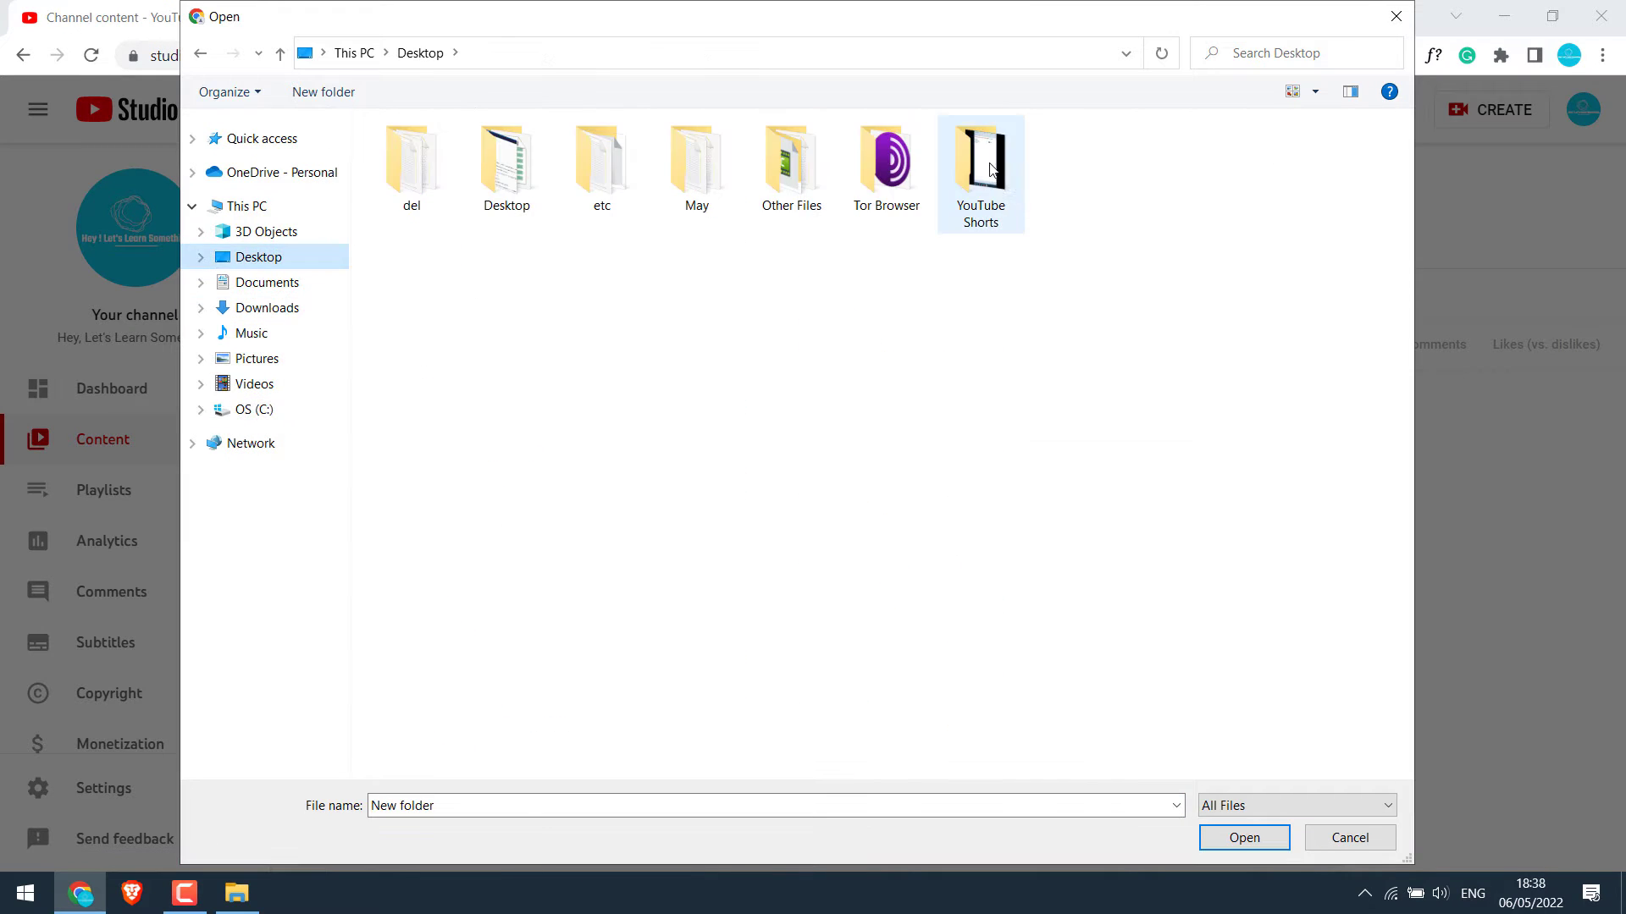
{"action": "double_click", "coordinate": [980, 174]}
{"action": "left_click", "coordinate": [520, 129]}
{"action": "left_click", "coordinate": [1241, 837]}
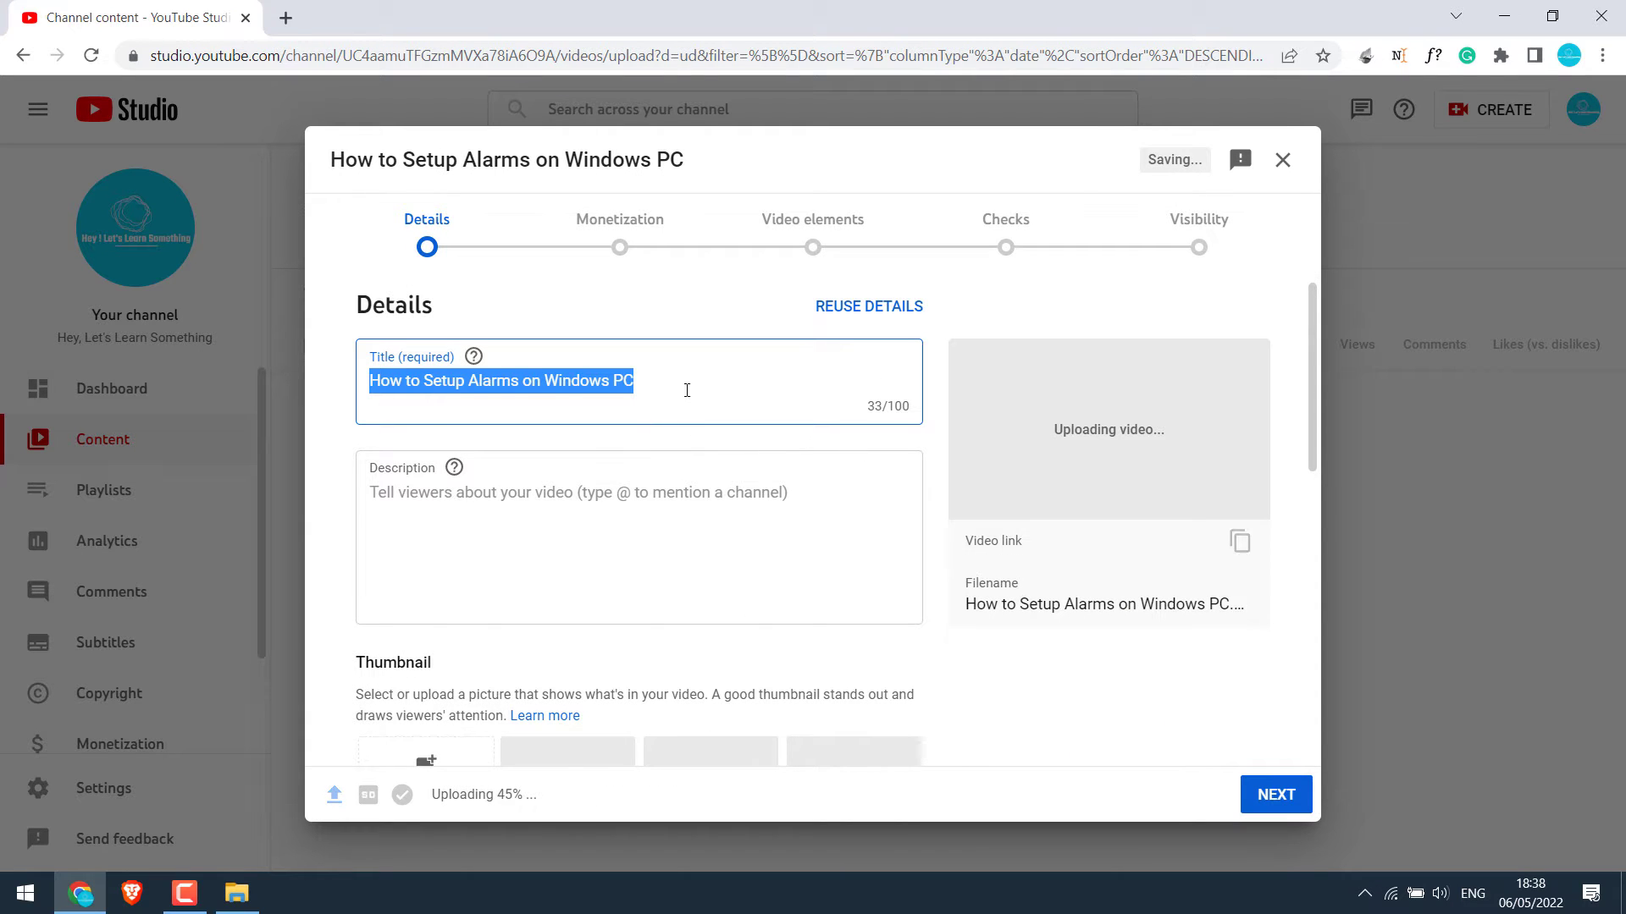
Append '#shorts' to the video title and paste in the description
{"action": "left_click", "coordinate": [690, 387]}
{"action": "type", "text": "#shorts"}
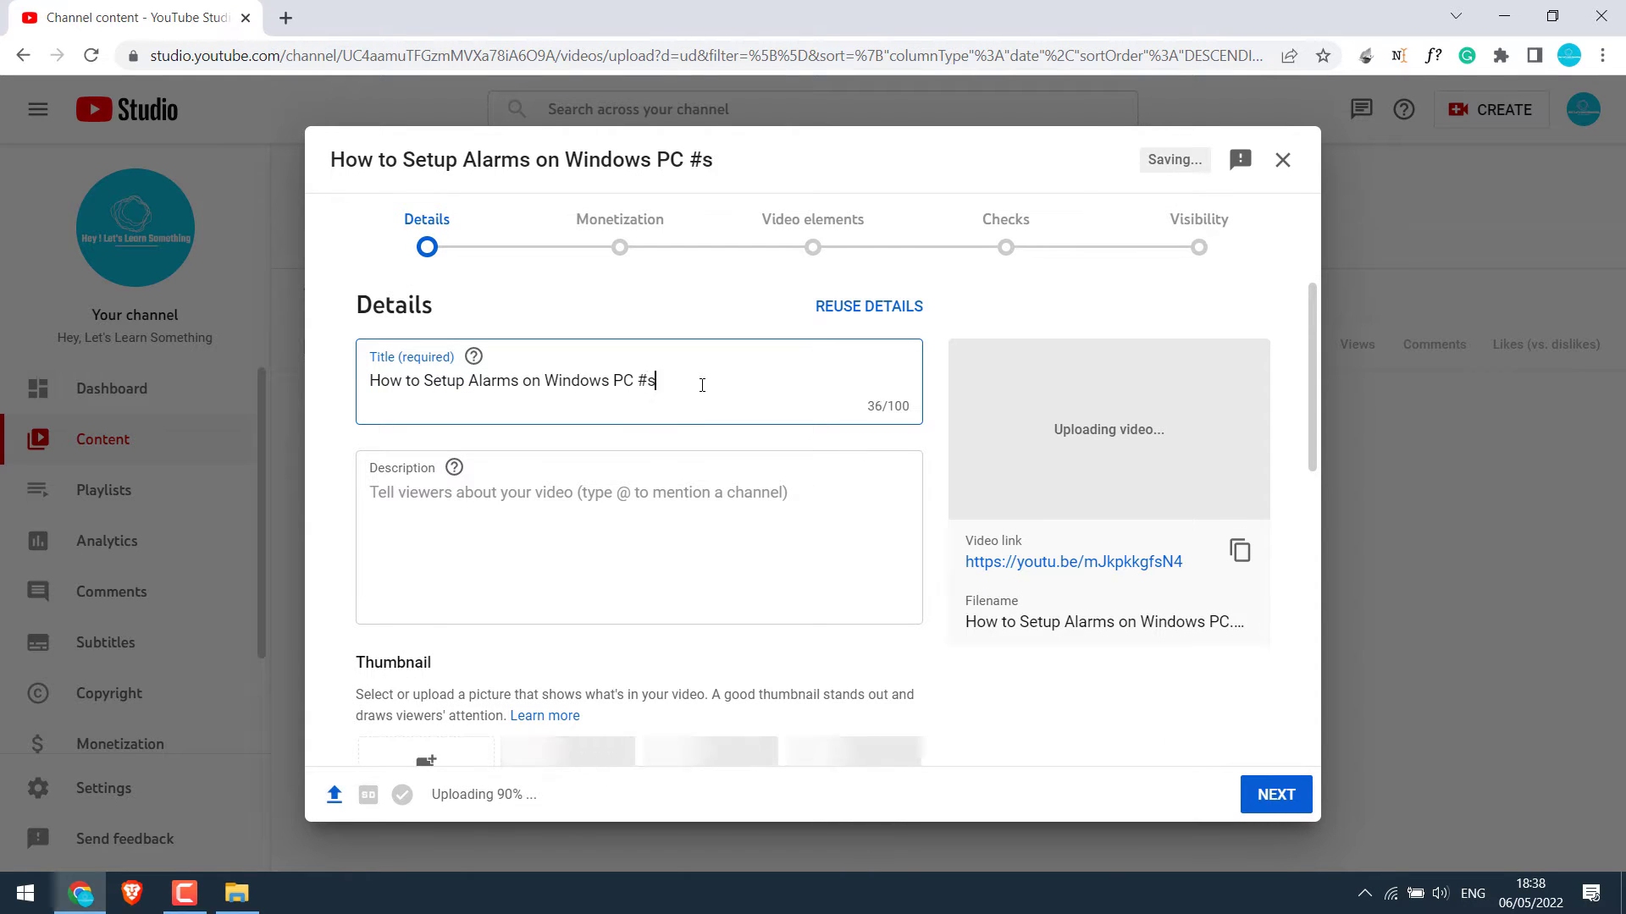
{"action": "left_click", "coordinate": [694, 504]}
{"action": "type", "text": "Add your description and thumbnails etc"}
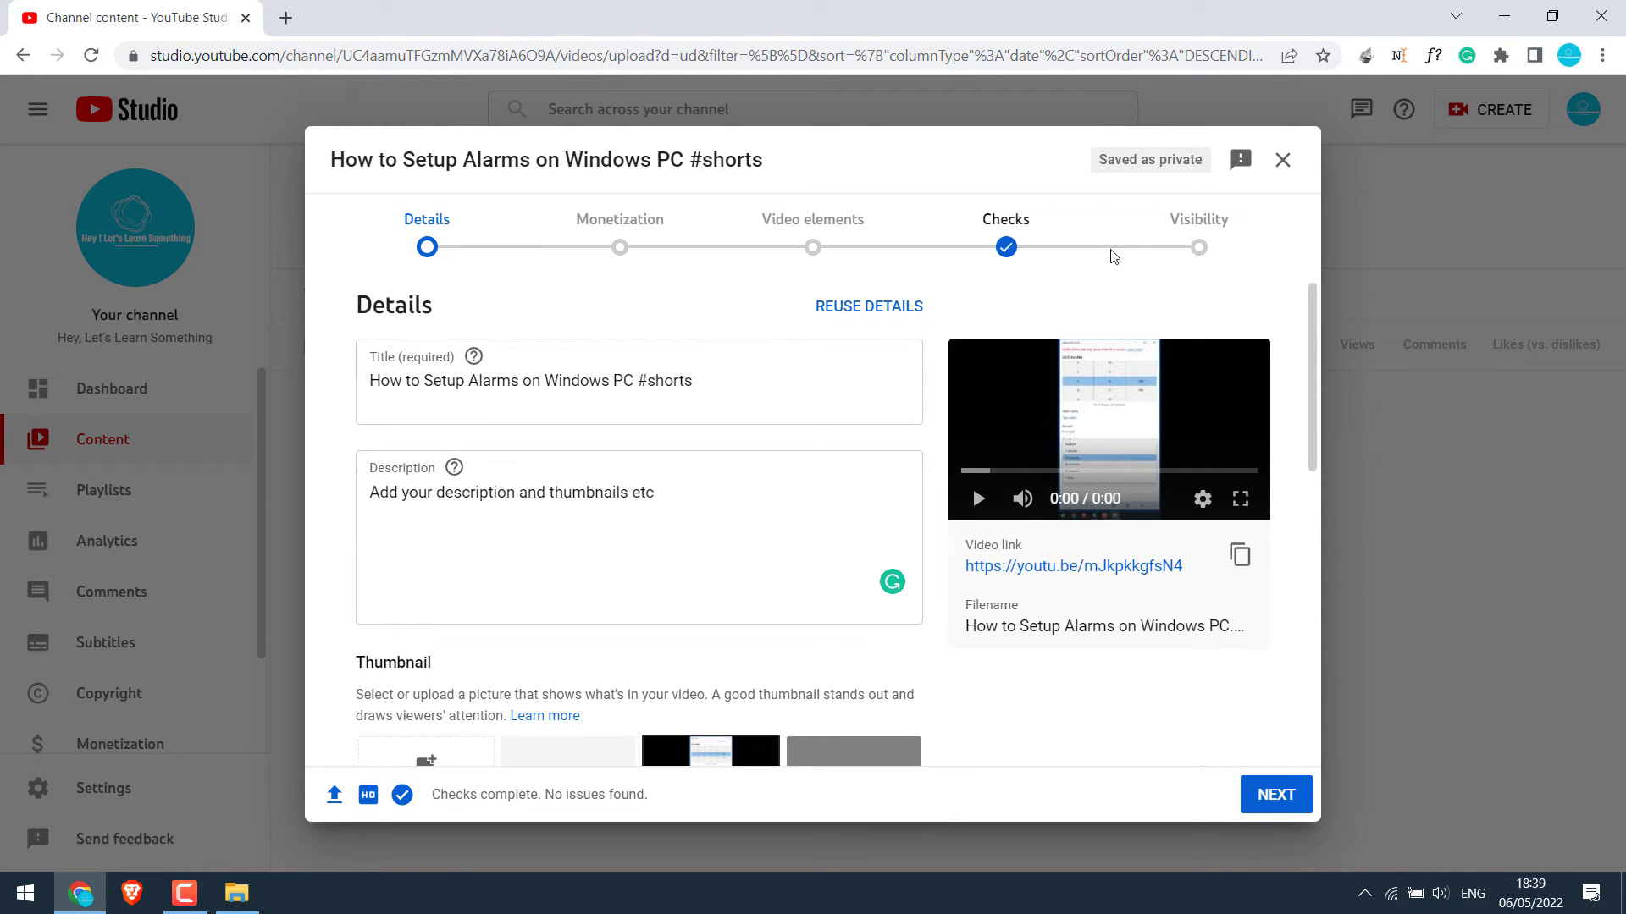
Keep the upload as a draft and verify the alarms MP4 is 1920×1080 at 30 fps
{"action": "left_click", "coordinate": [1282, 160]}
{"action": "left_click", "coordinate": [1502, 16]}
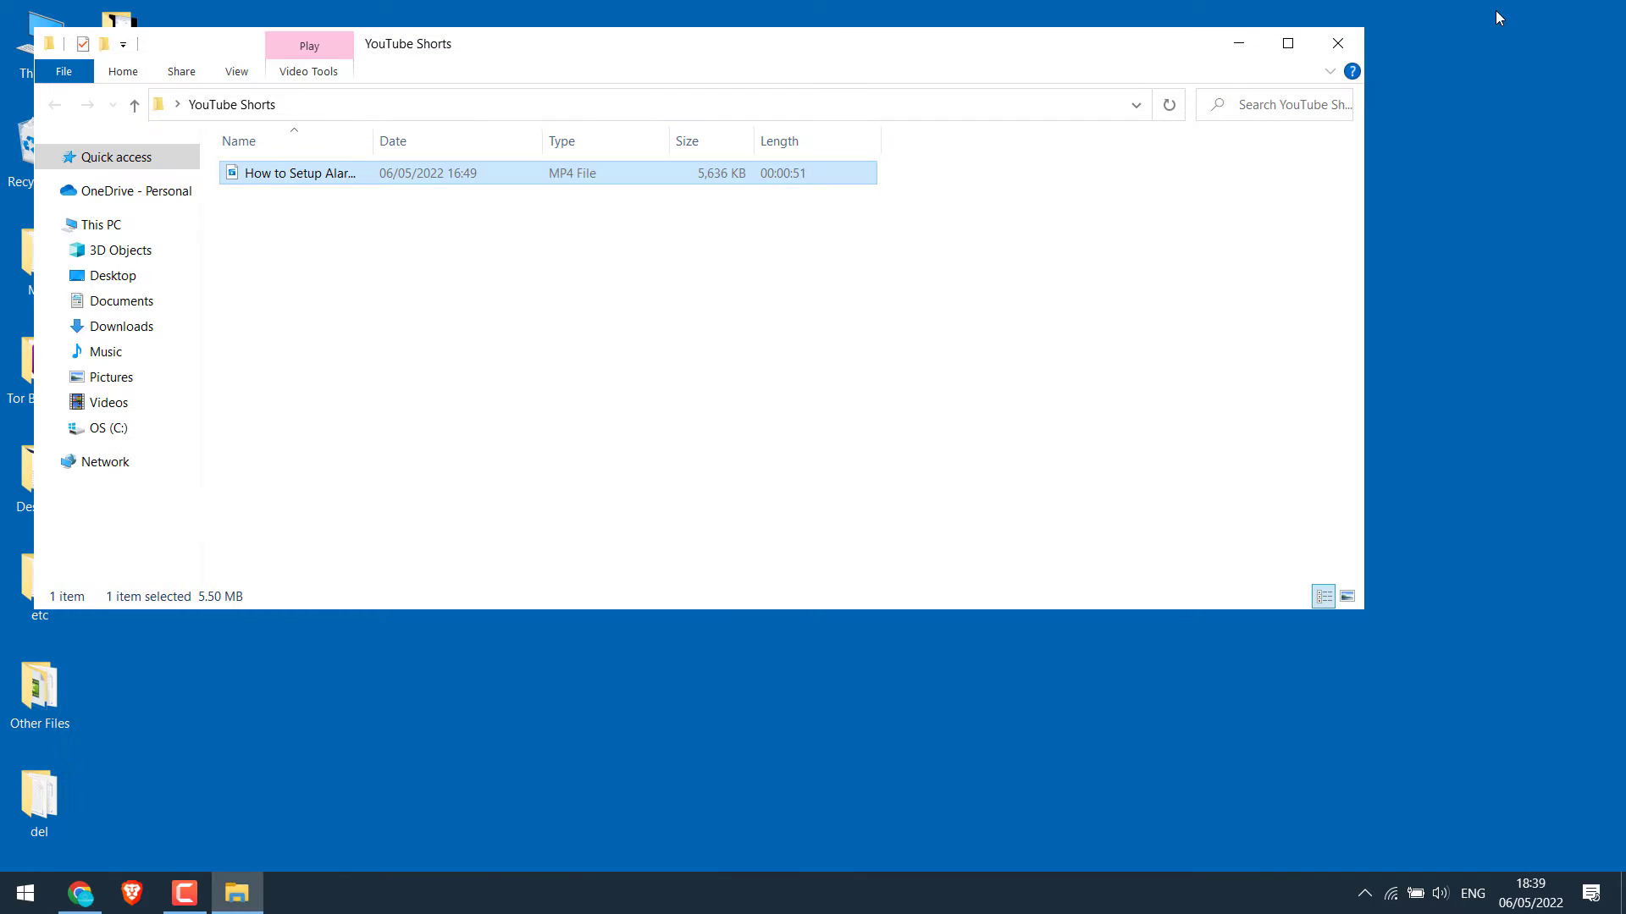
{"action": "right_click", "coordinate": [321, 175]}
{"action": "left_click", "coordinate": [408, 708]}
{"action": "left_click", "coordinate": [474, 230]}
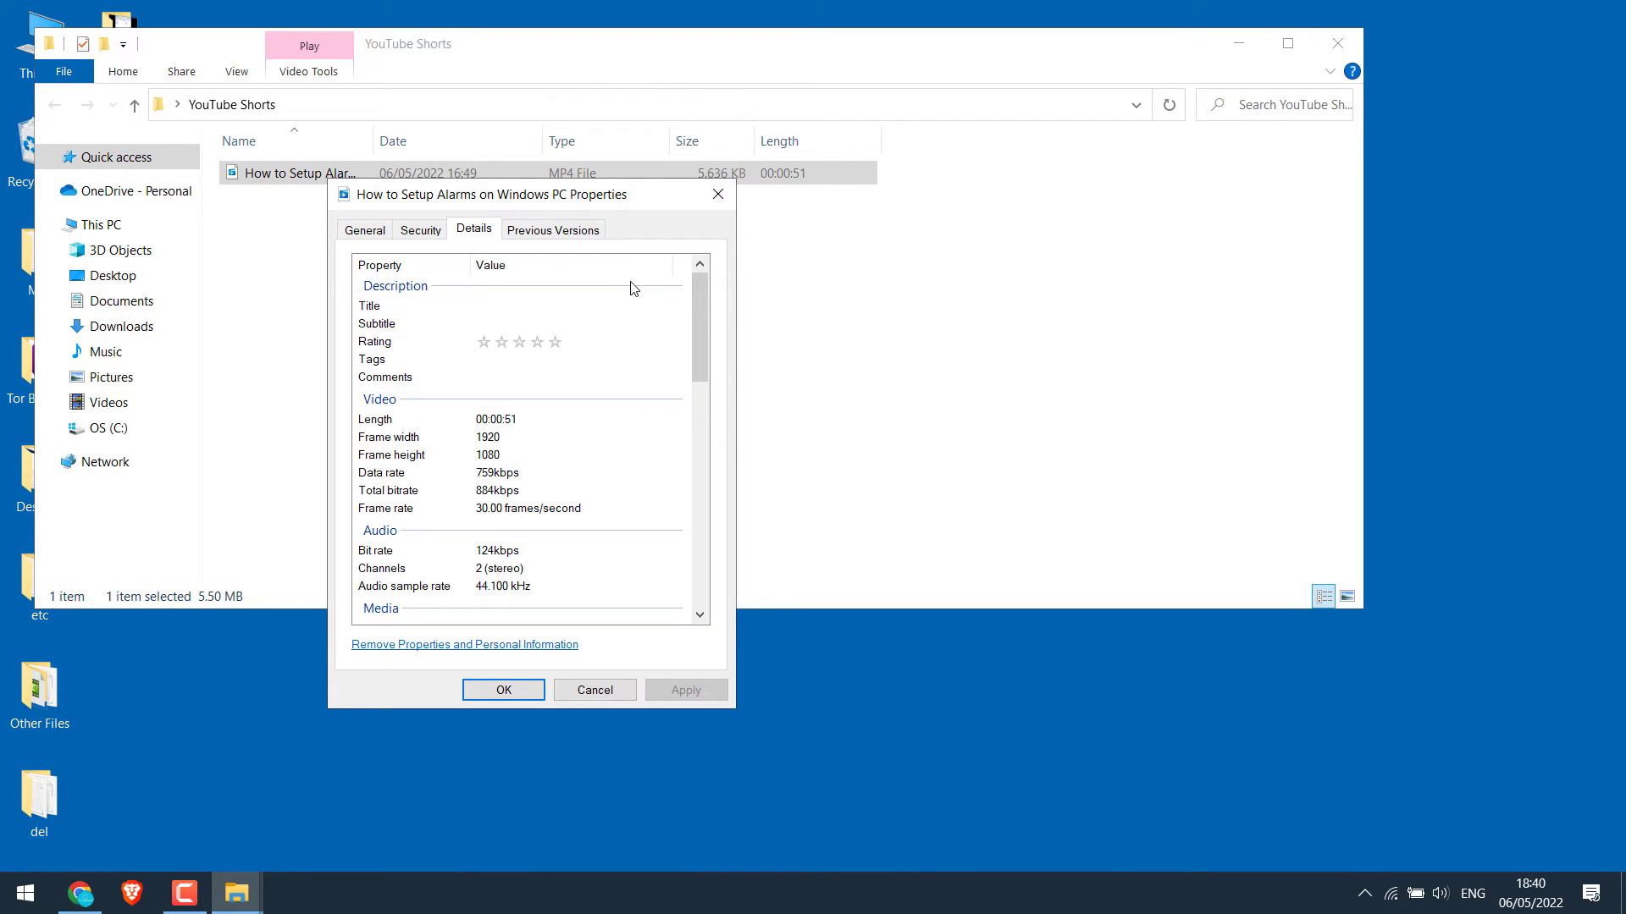
{"action": "left_click", "coordinate": [718, 194]}
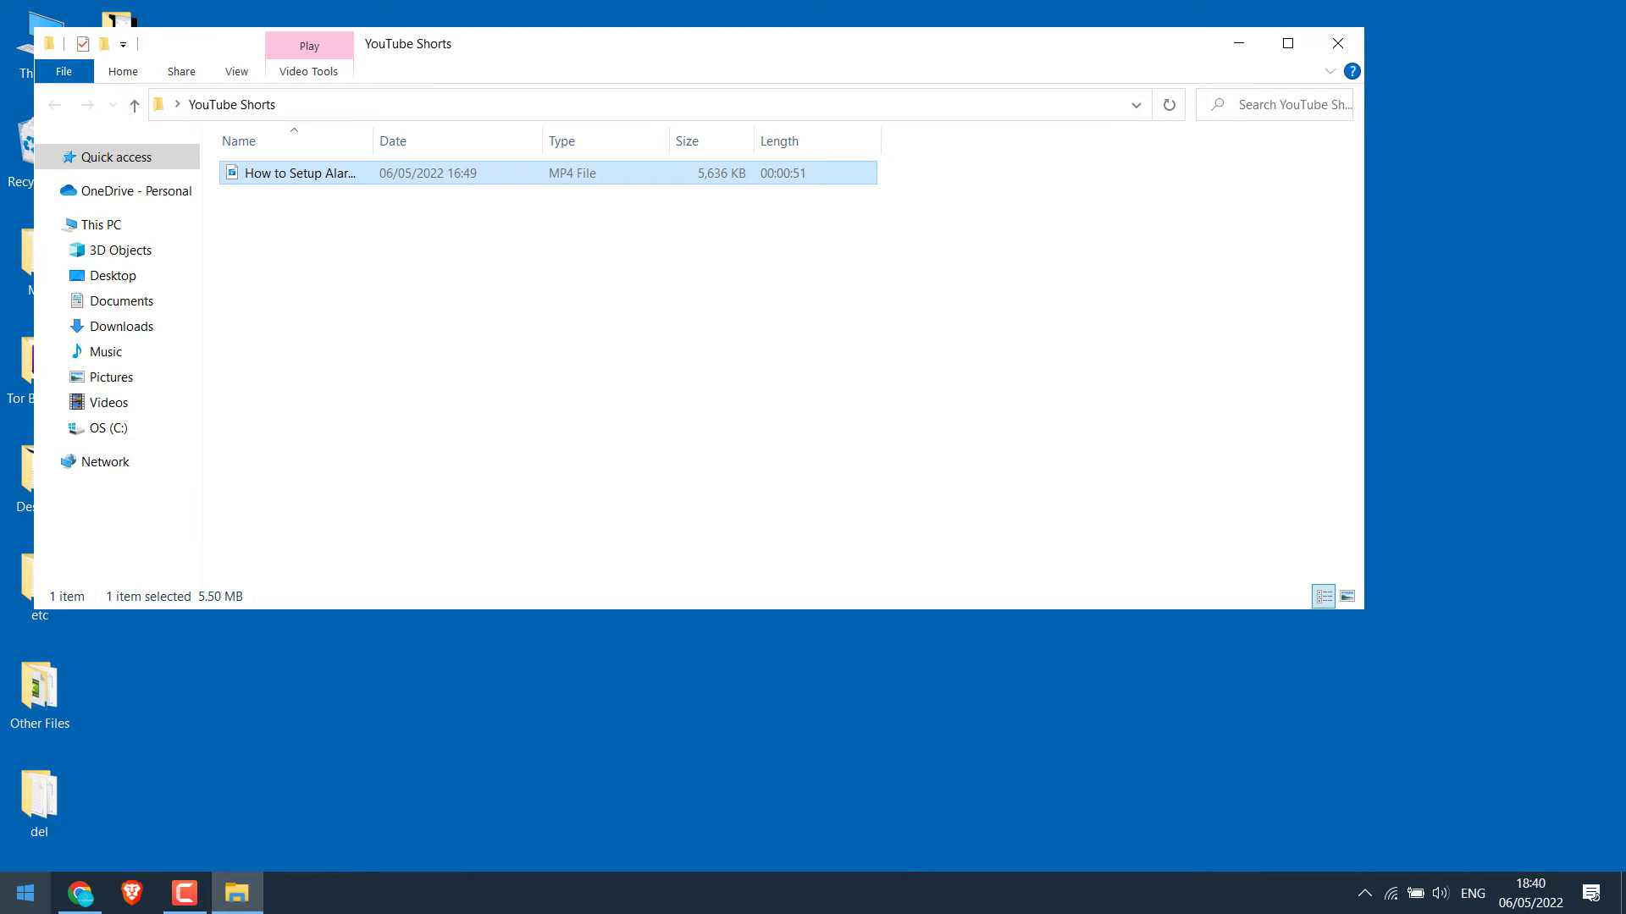
{"action": "left_click", "coordinate": [24, 893]}
Launch Camtasia 2021 via 'camt' search and drop the alarms MP4 onto Track 1
{"action": "type", "text": "camt"}
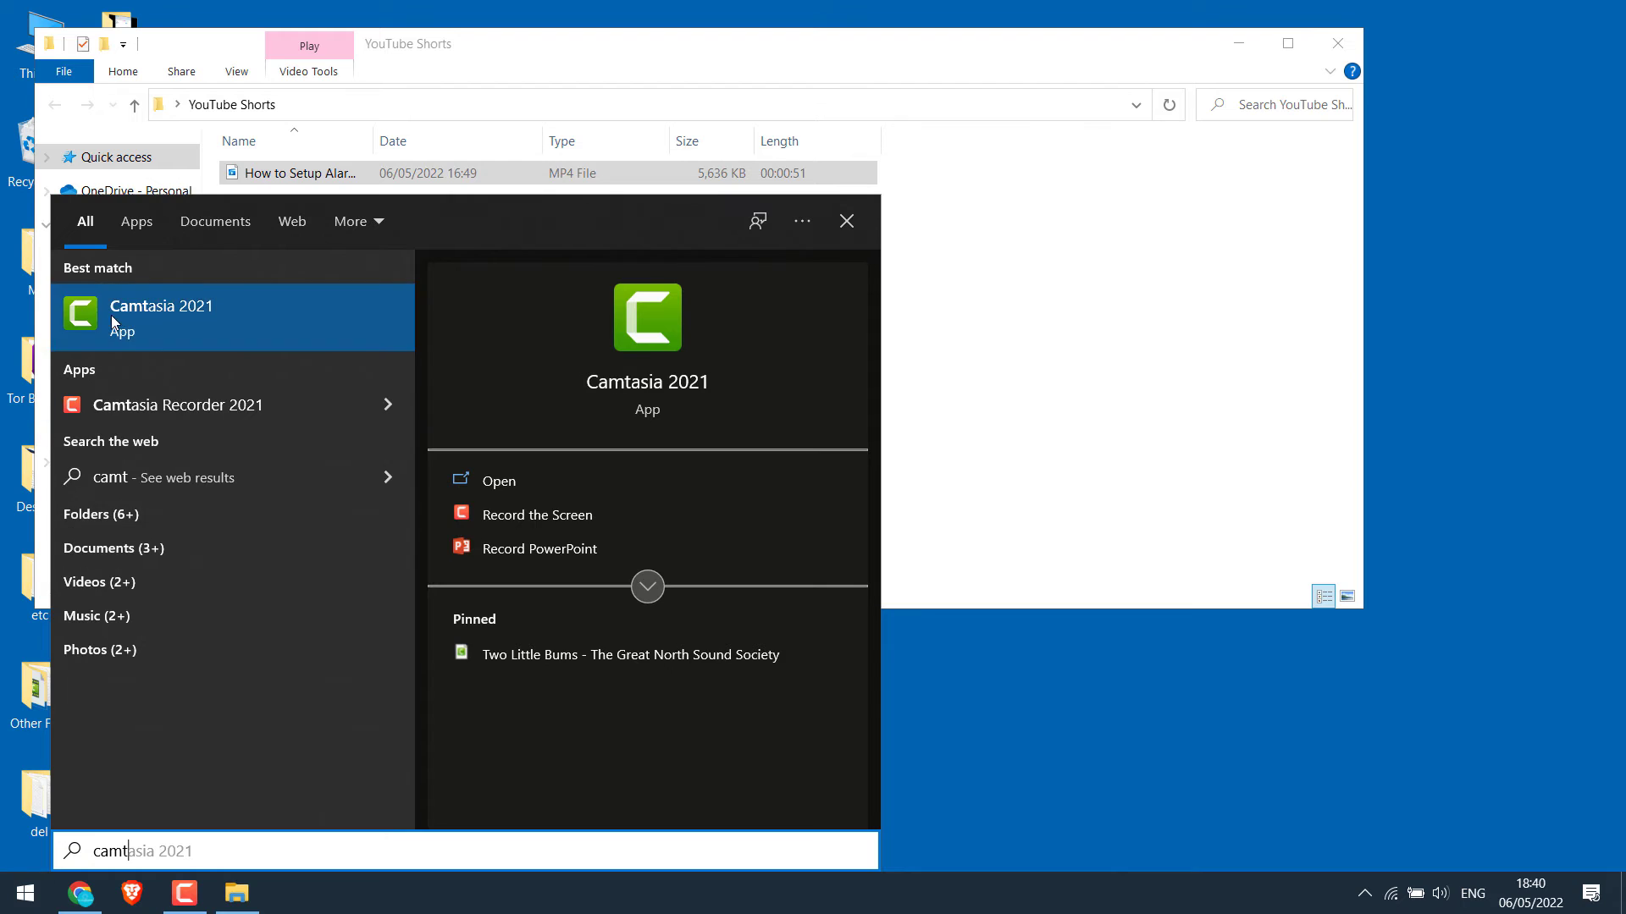
{"action": "left_click", "coordinate": [164, 326]}
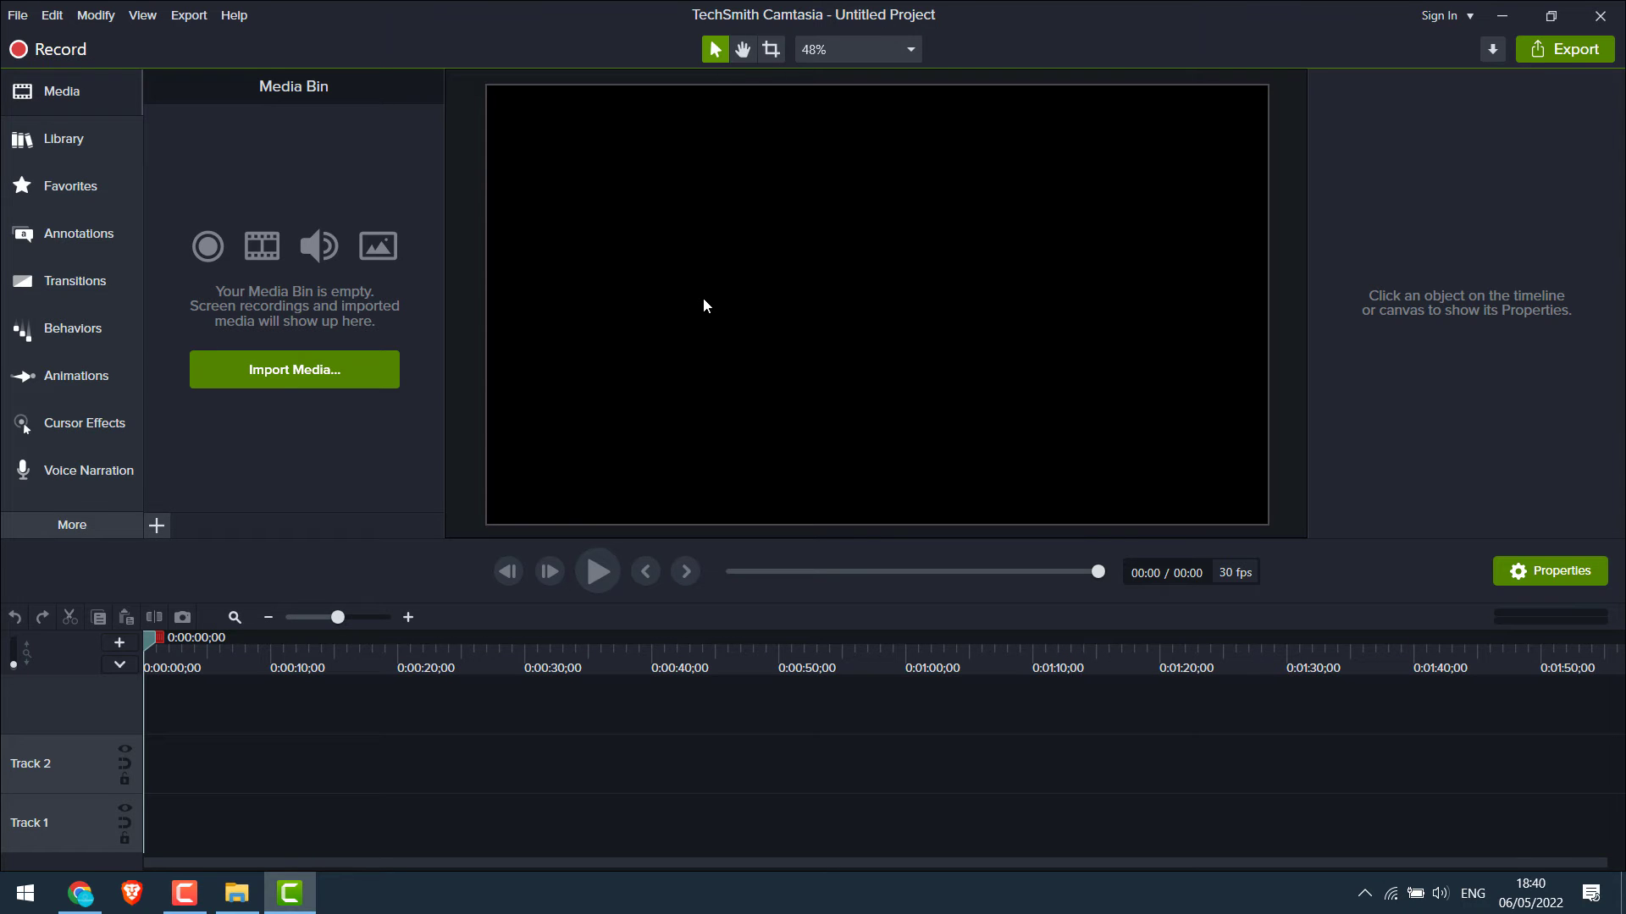
{"action": "left_click", "coordinate": [236, 893]}
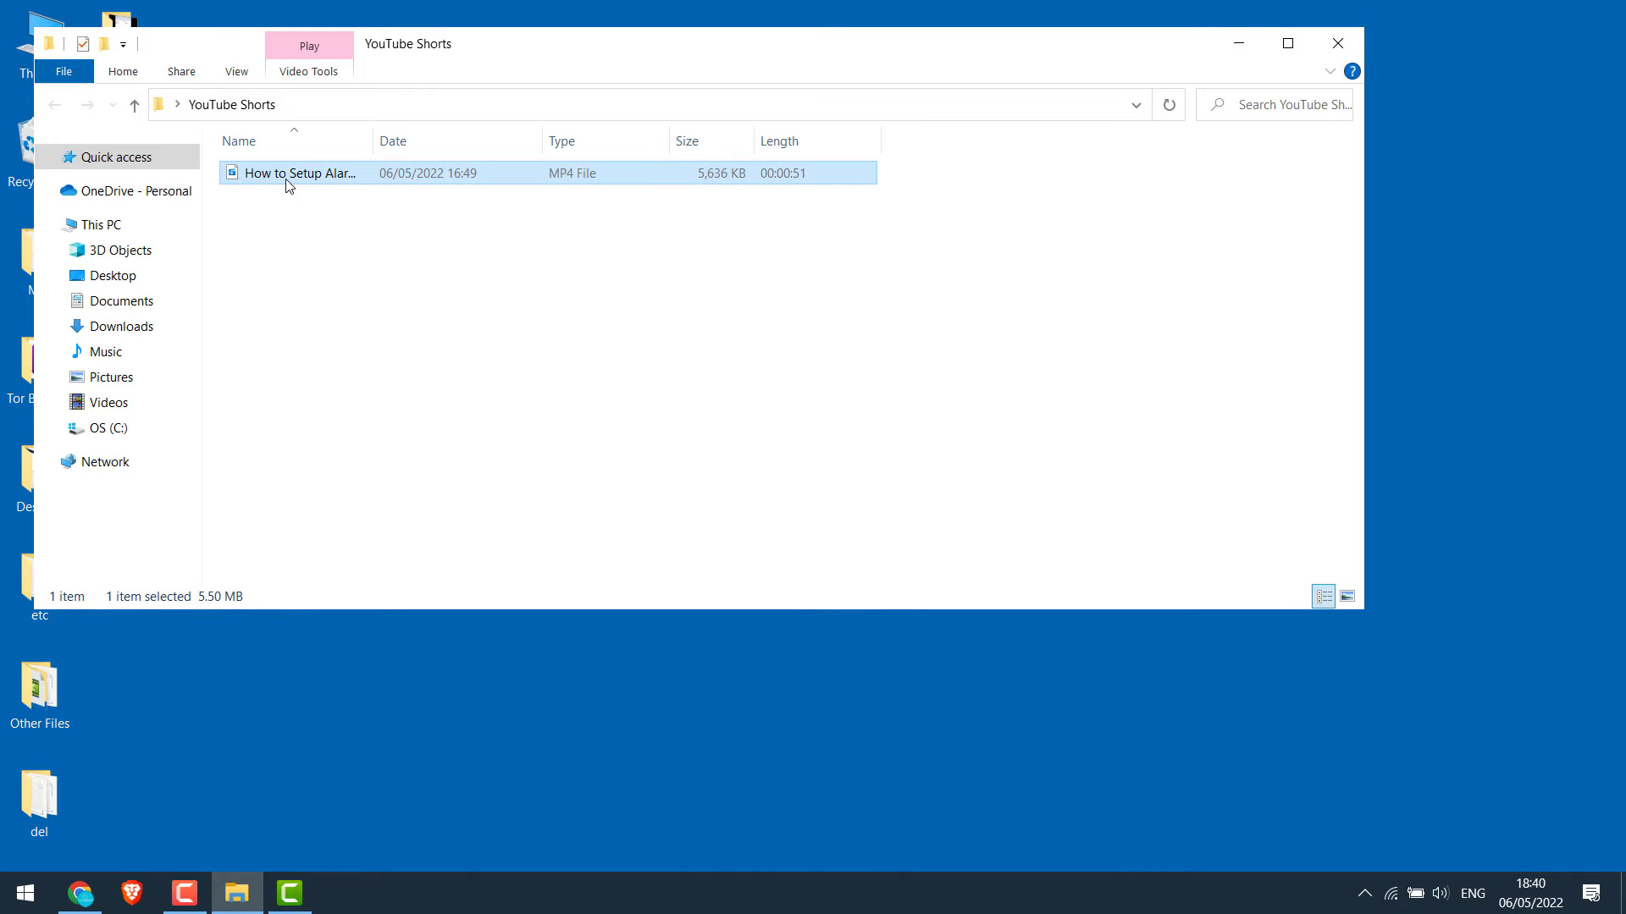
{"action": "left_click_drag", "start_coordinate": [290, 181], "coordinate": [325, 820]}
{"action": "left_click_drag", "start_coordinate": [153, 656], "coordinate": [384, 652]}
Set the project canvas to Custom with width 608 and height 1080
{"action": "right_click", "coordinate": [642, 375]}
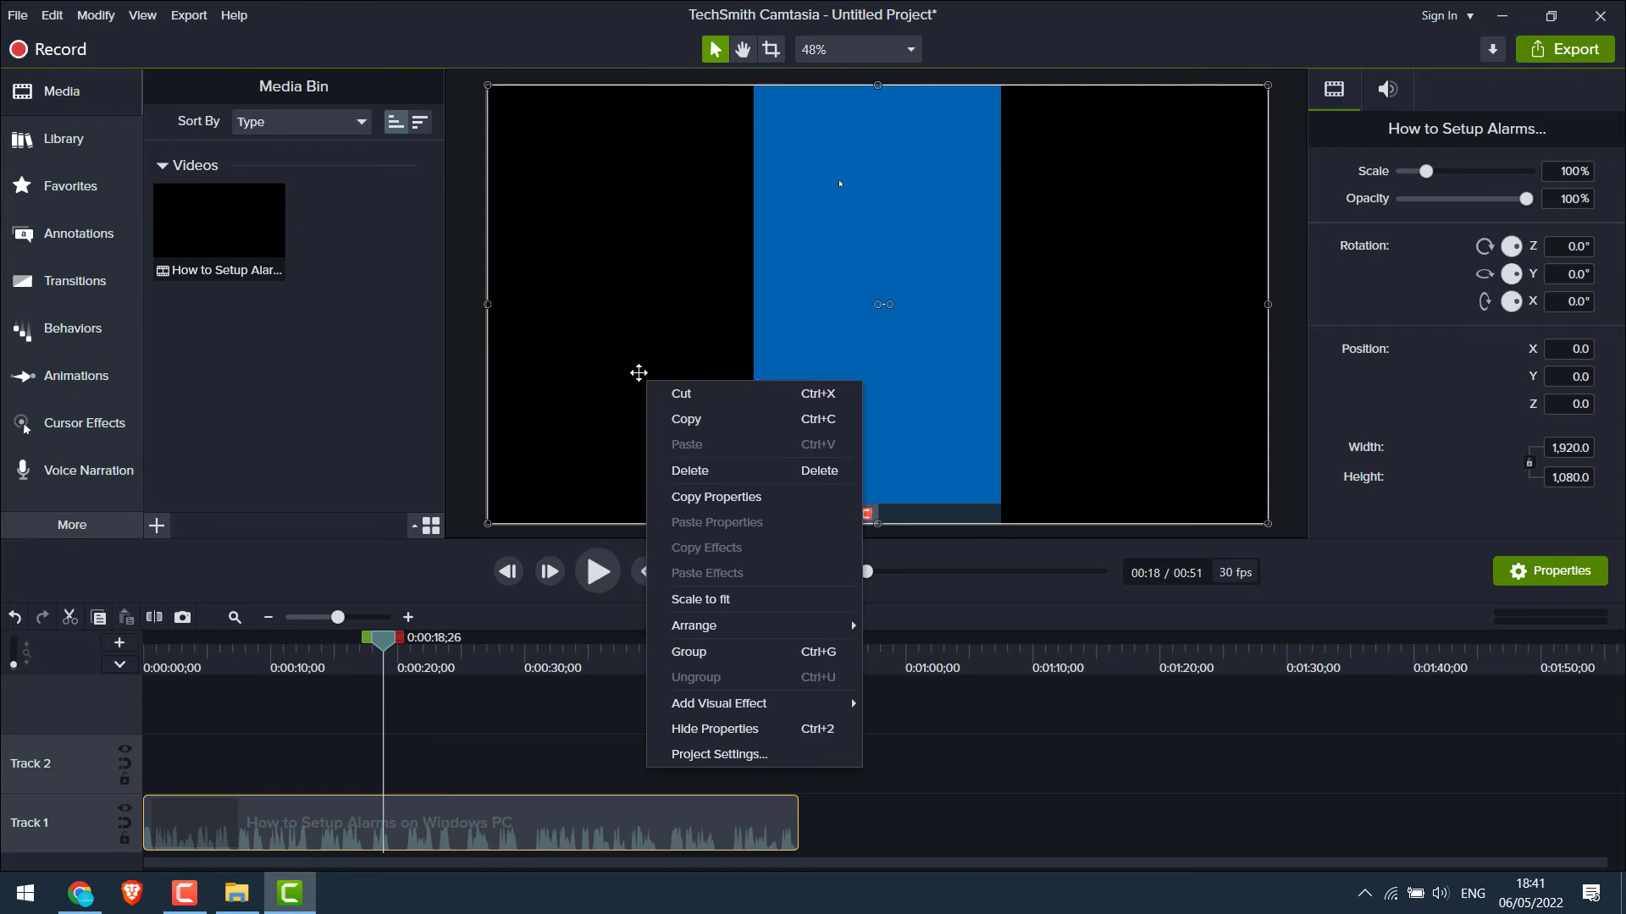
{"action": "left_click", "coordinate": [702, 755]}
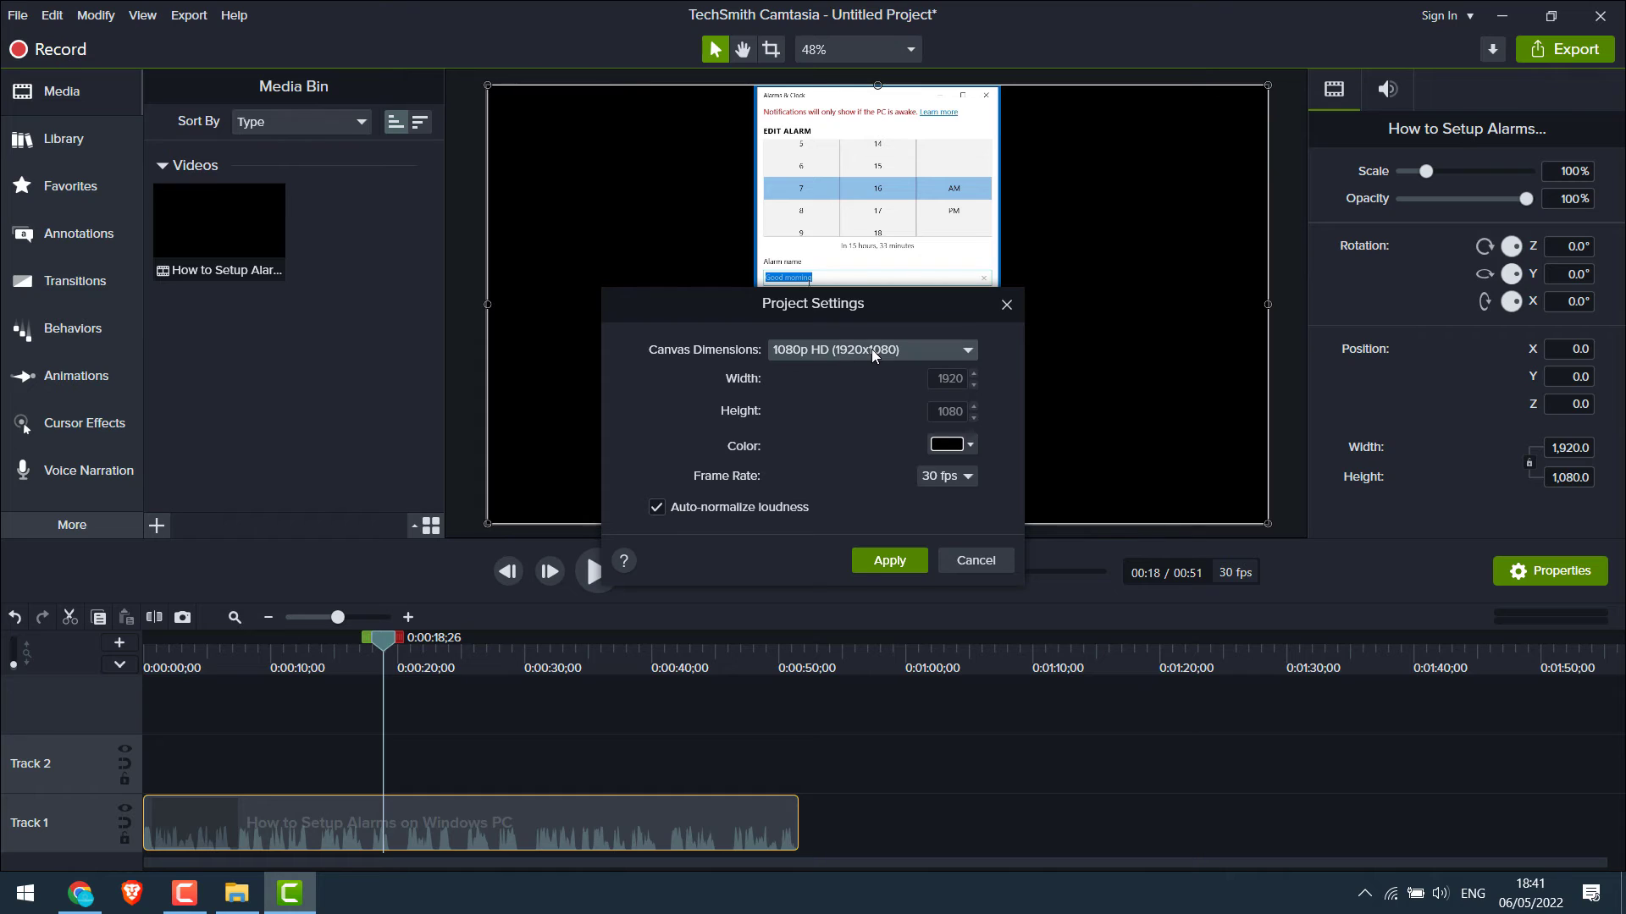
{"action": "left_click", "coordinate": [962, 354]}
{"action": "left_click_drag", "start_coordinate": [973, 413], "coordinate": [974, 490]}
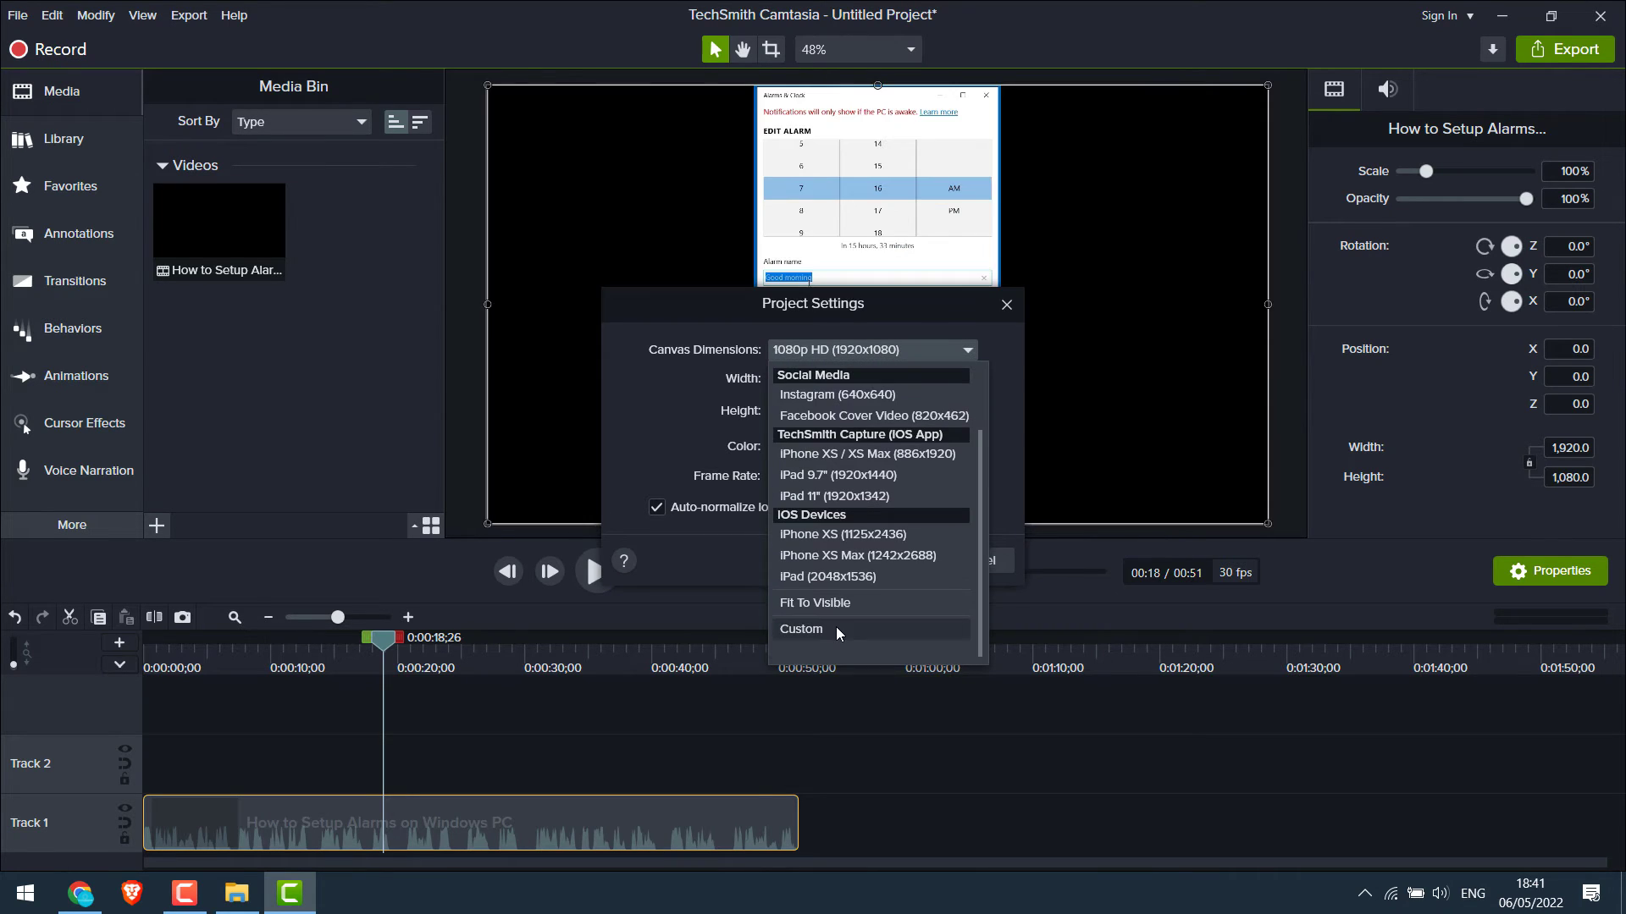
{"action": "left_click", "coordinate": [836, 627]}
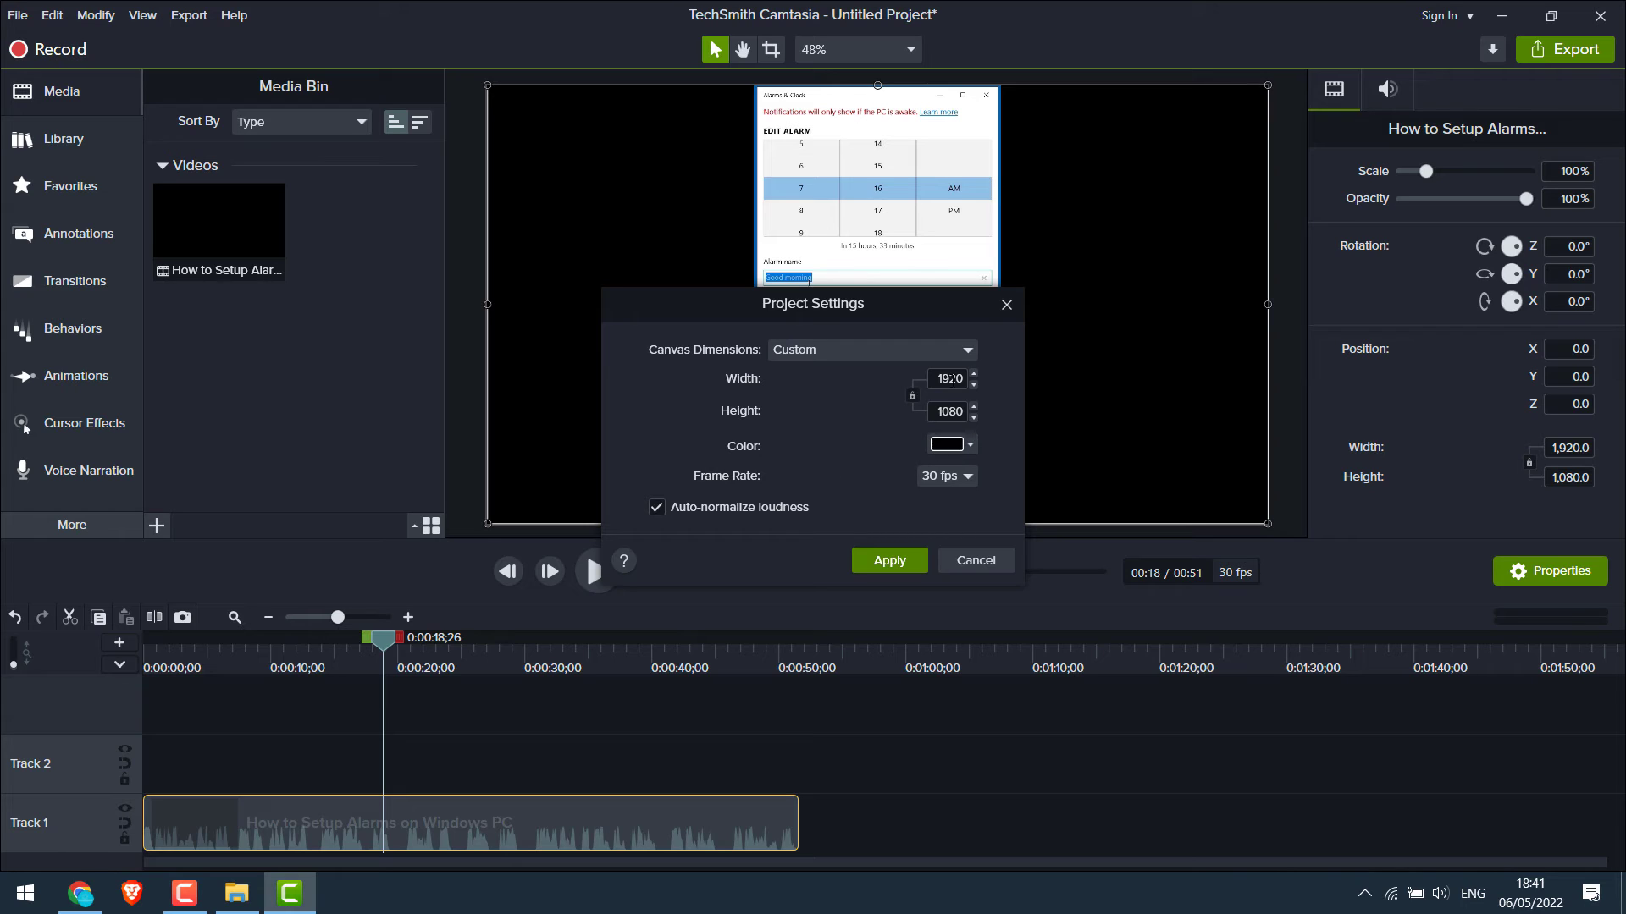
{"action": "type", "text": "608"}
{"action": "left_click", "coordinate": [891, 570]}
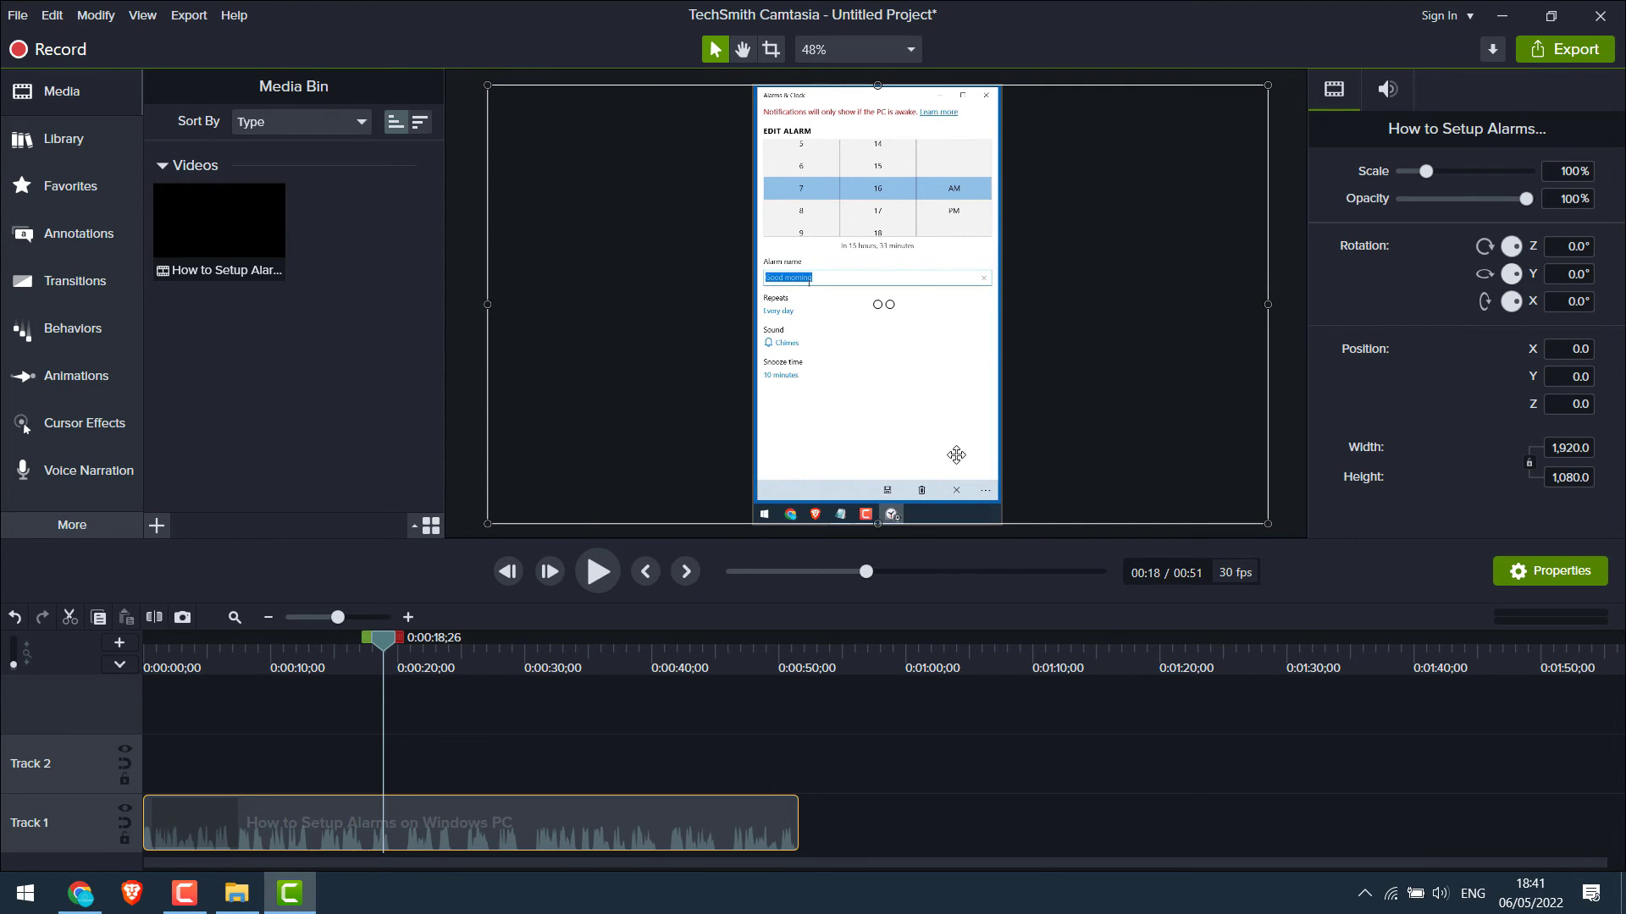
Centre the Alarms window in the 608-wide canvas and export via New Custom Production
{"action": "left_click_drag", "start_coordinate": [972, 349], "coordinate": [689, 352]}
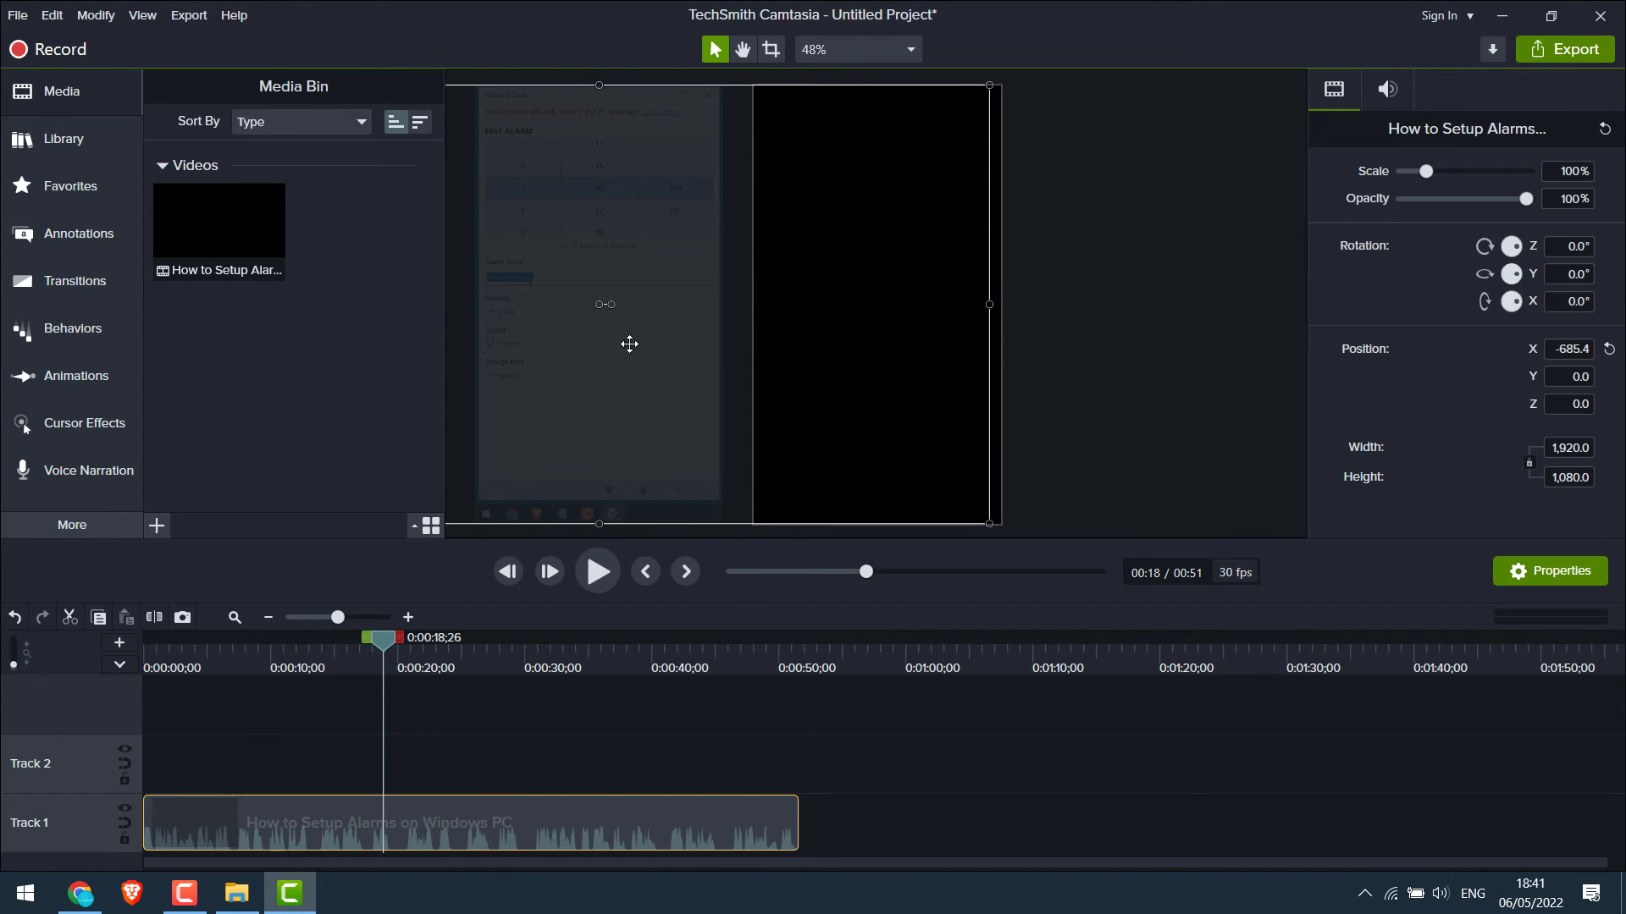
{"action": "left_click_drag", "start_coordinate": [630, 343], "coordinate": [904, 345]}
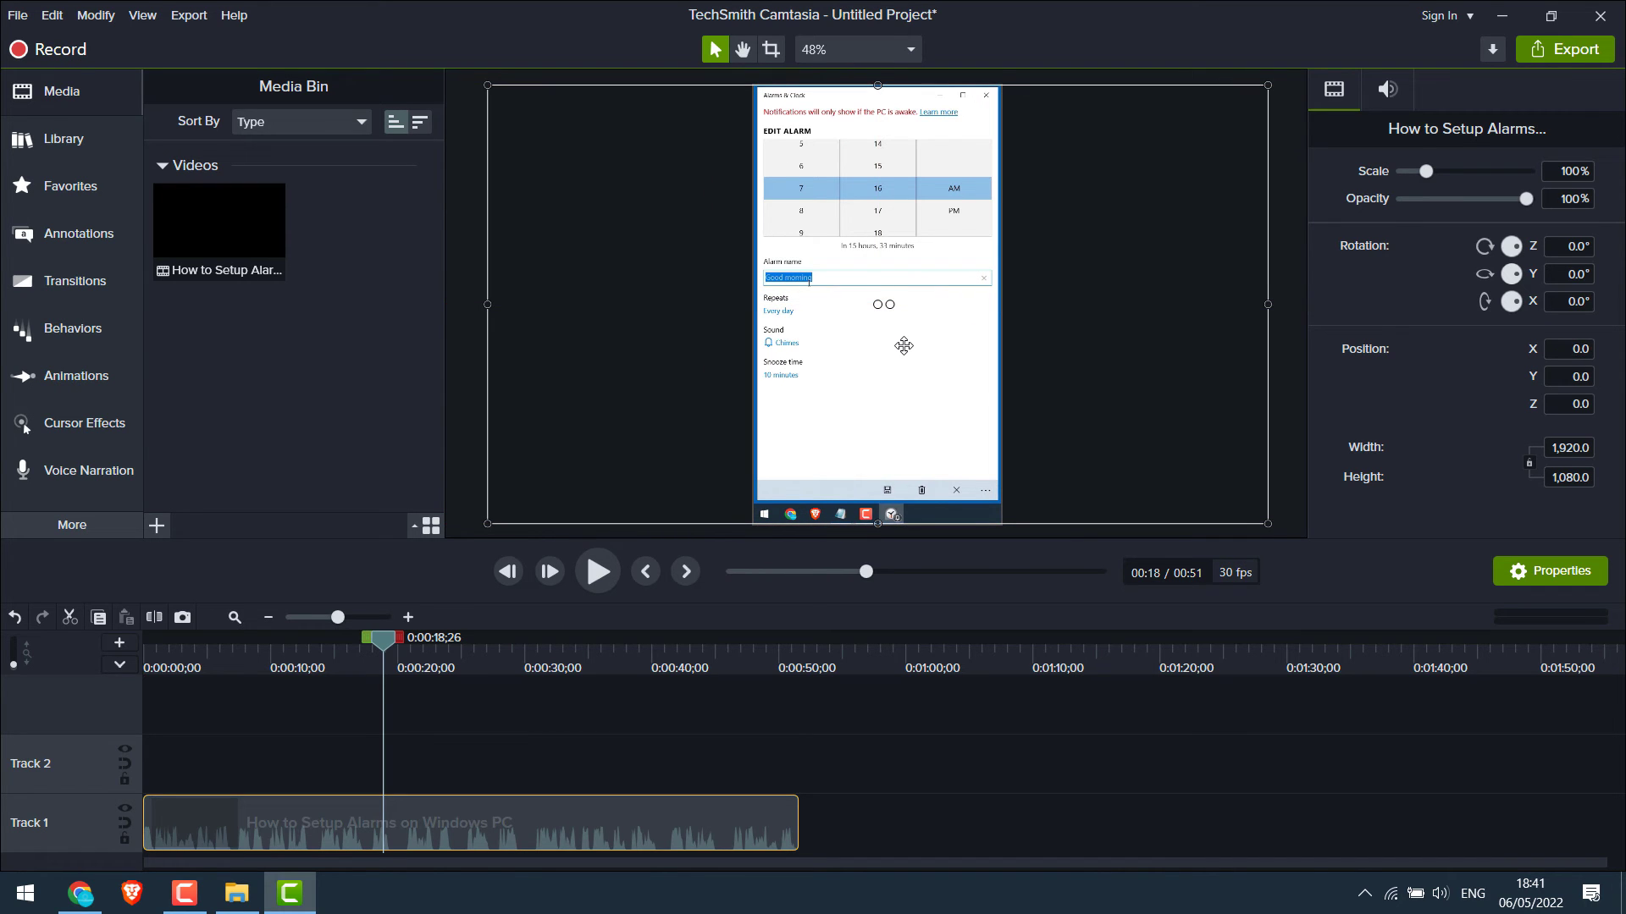
{"action": "left_click", "coordinate": [188, 15]}
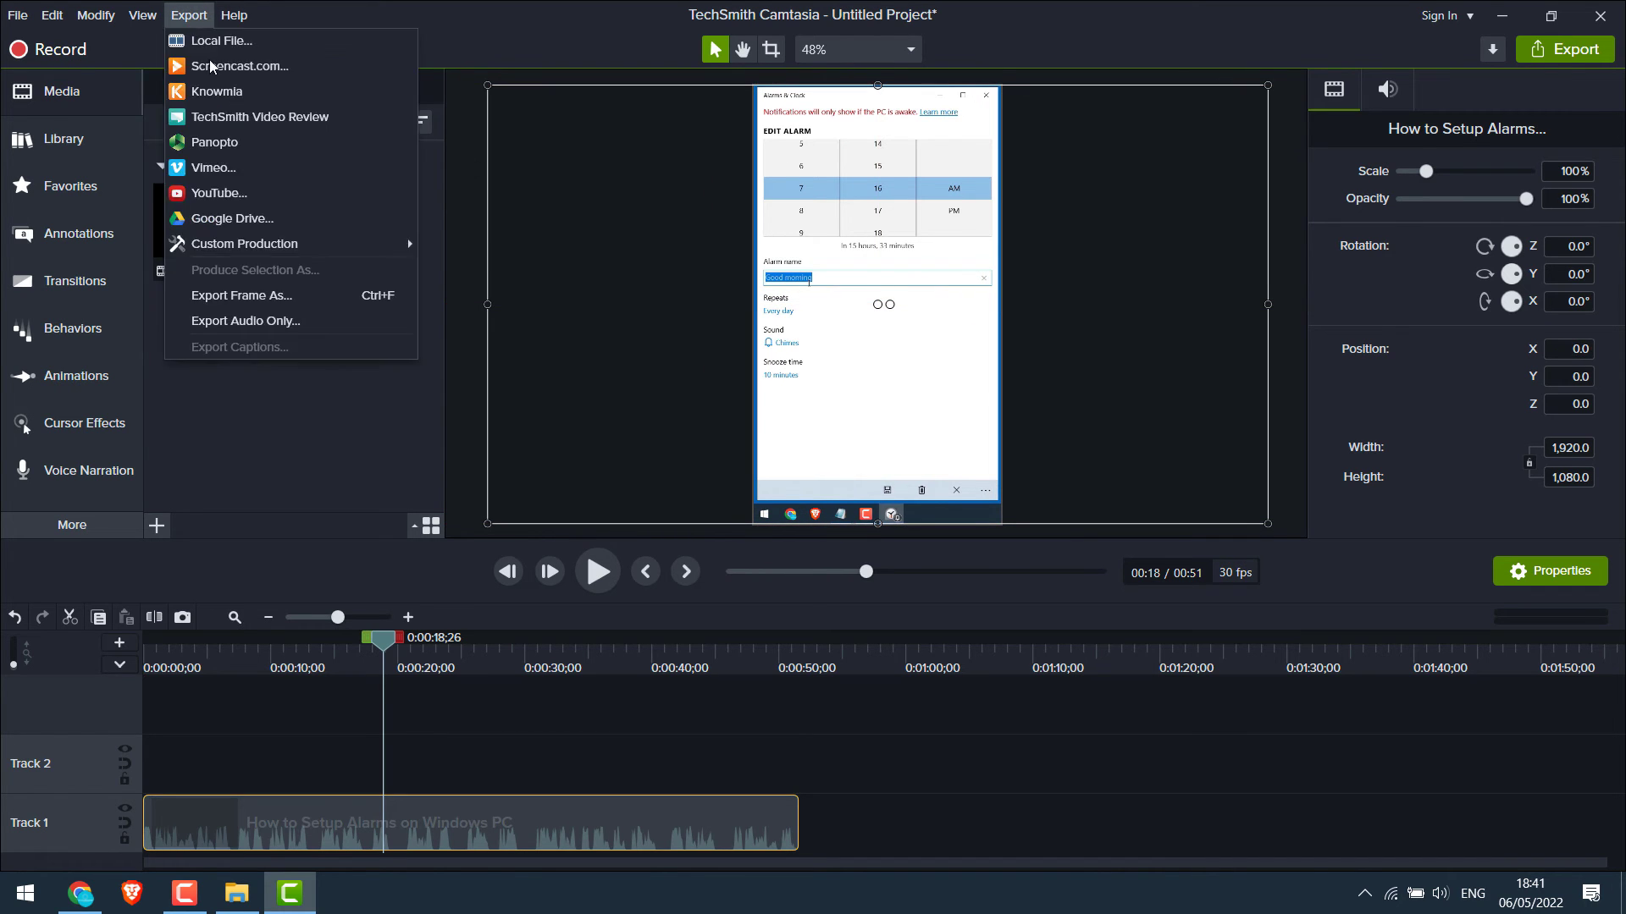
{"action": "mouse_move", "coordinate": [383, 250]}
{"action": "left_click", "coordinate": [474, 245]}
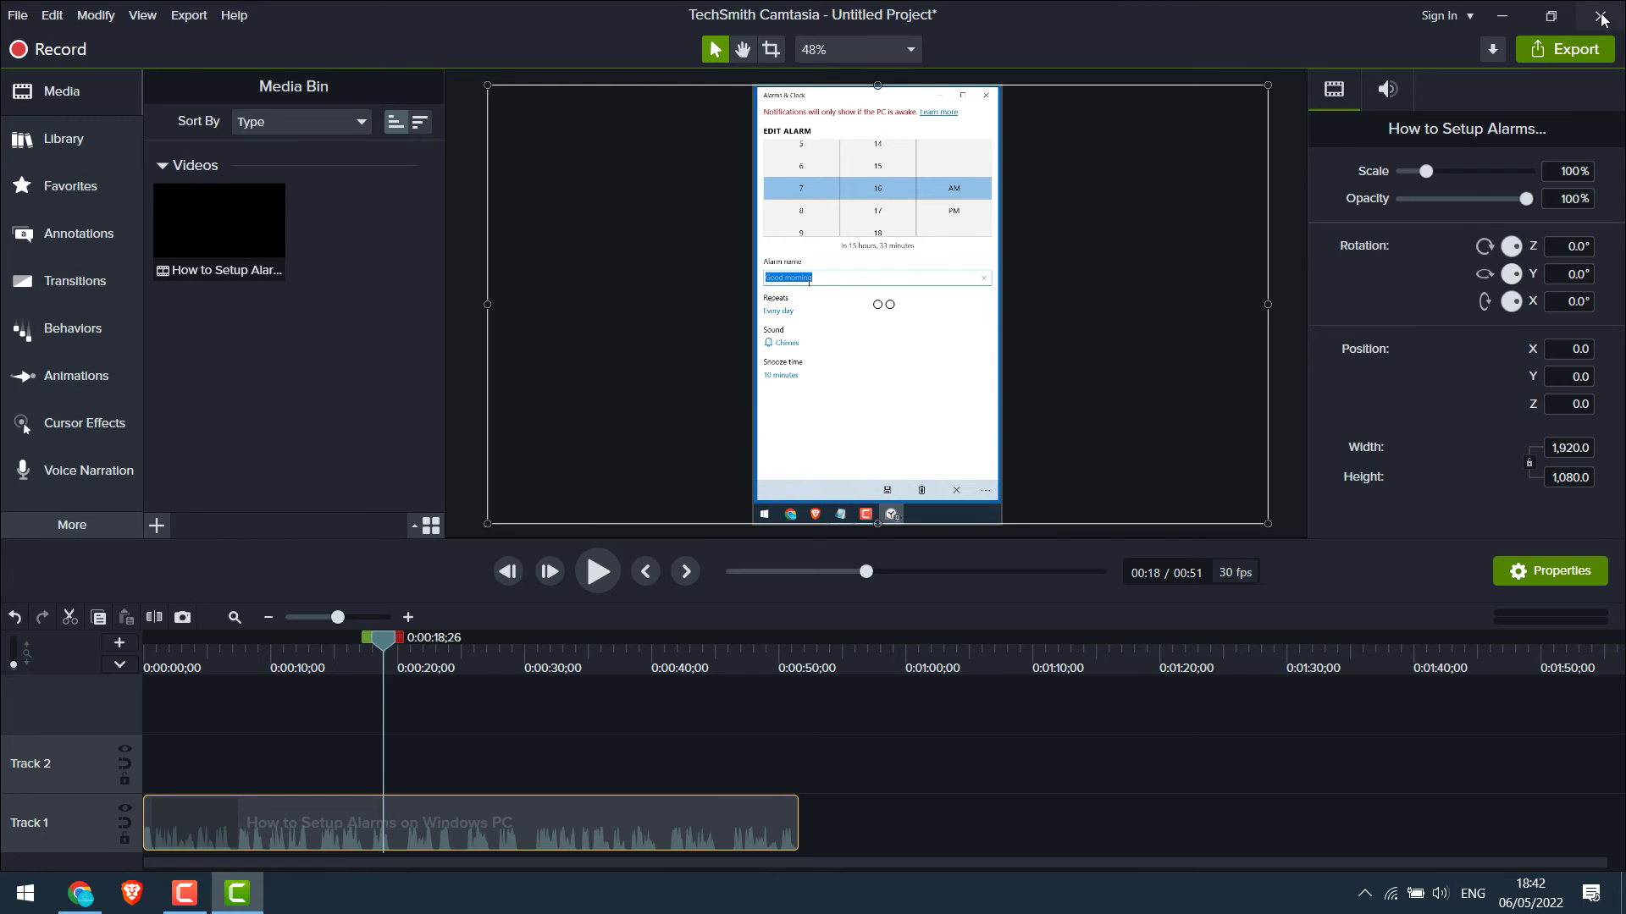
Close Camtasia unsaved and verify 'Short video edited' MP4 is 608×1080, 51 seconds, 30 fps
{"action": "left_click", "coordinate": [1600, 17]}
{"action": "left_click", "coordinate": [860, 521]}
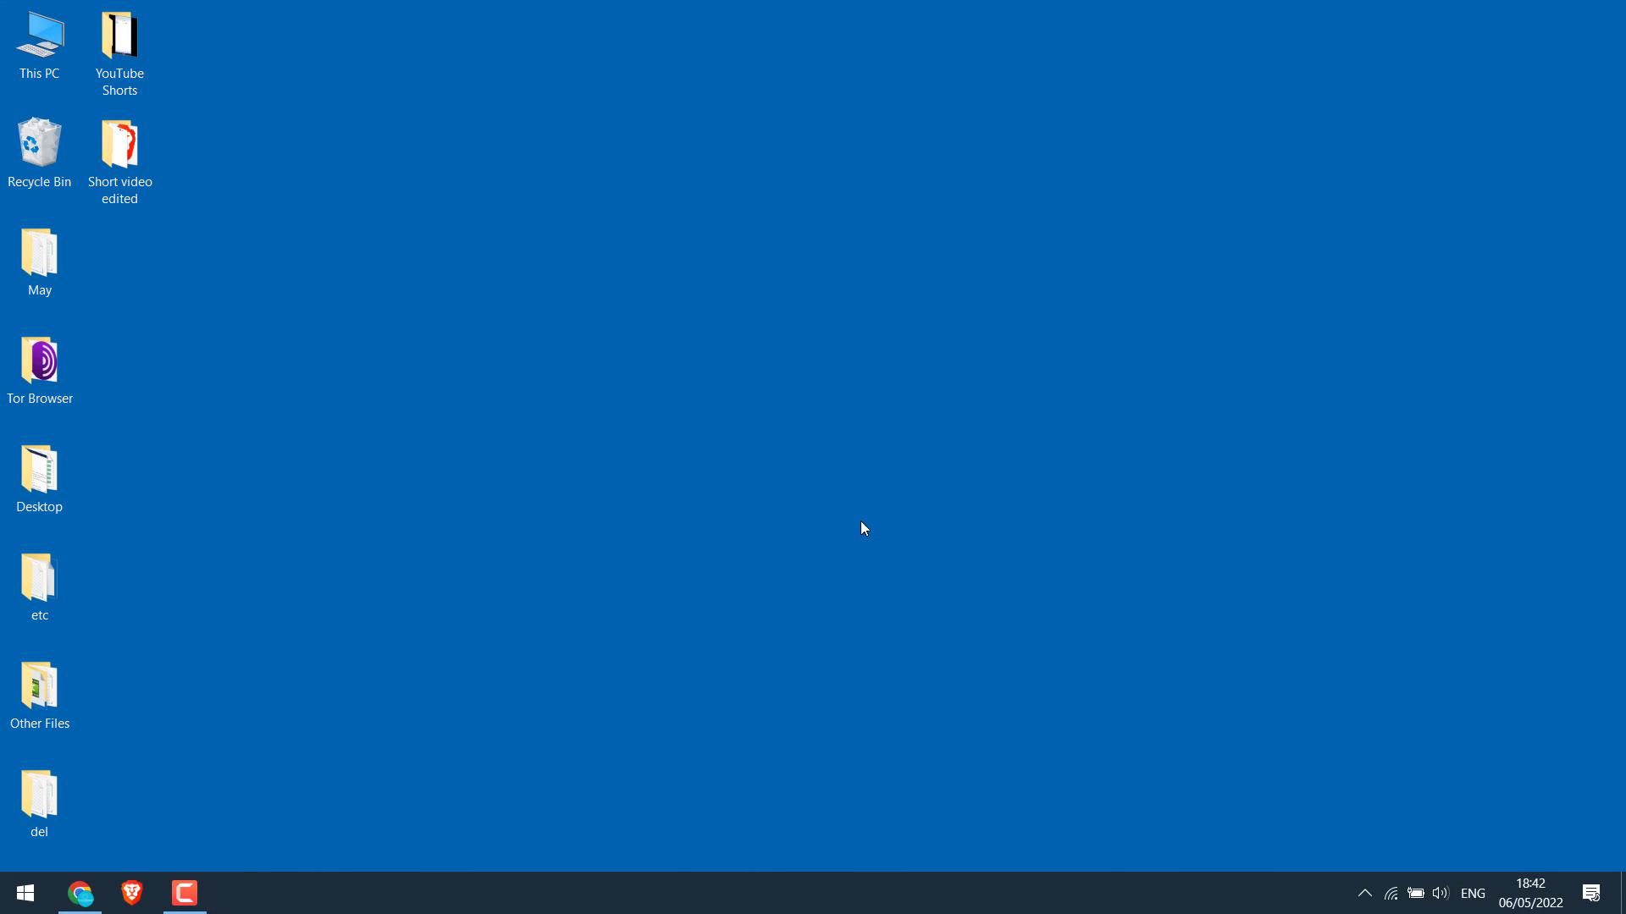
{"action": "double_click", "coordinate": [110, 154]}
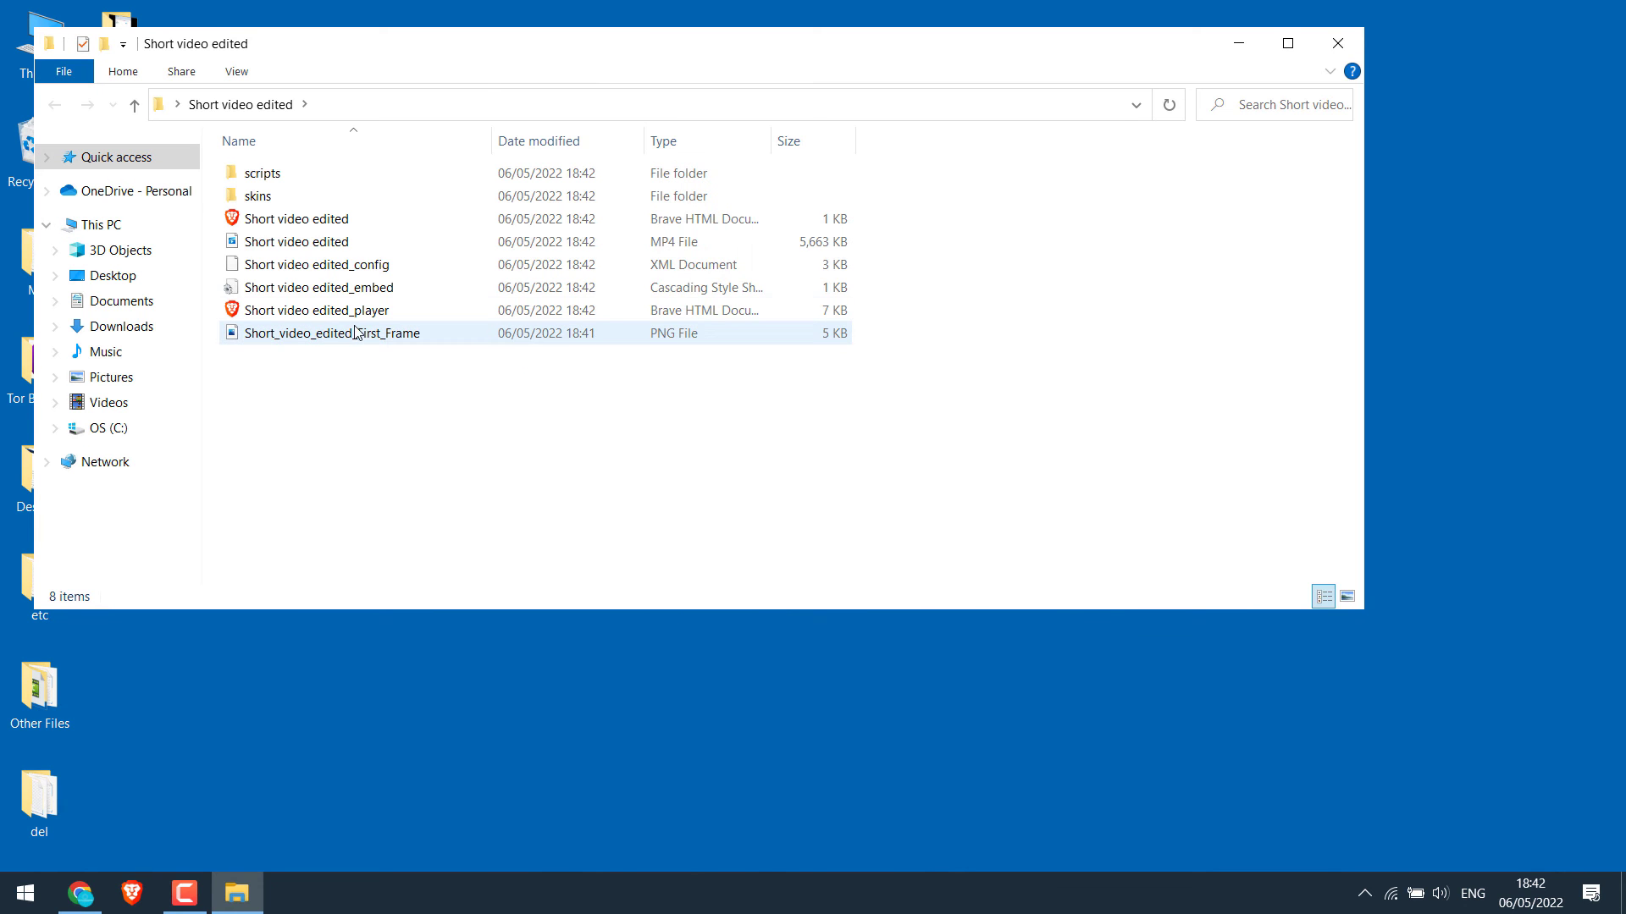
{"action": "left_click", "coordinate": [299, 242]}
{"action": "right_click", "coordinate": [299, 243]}
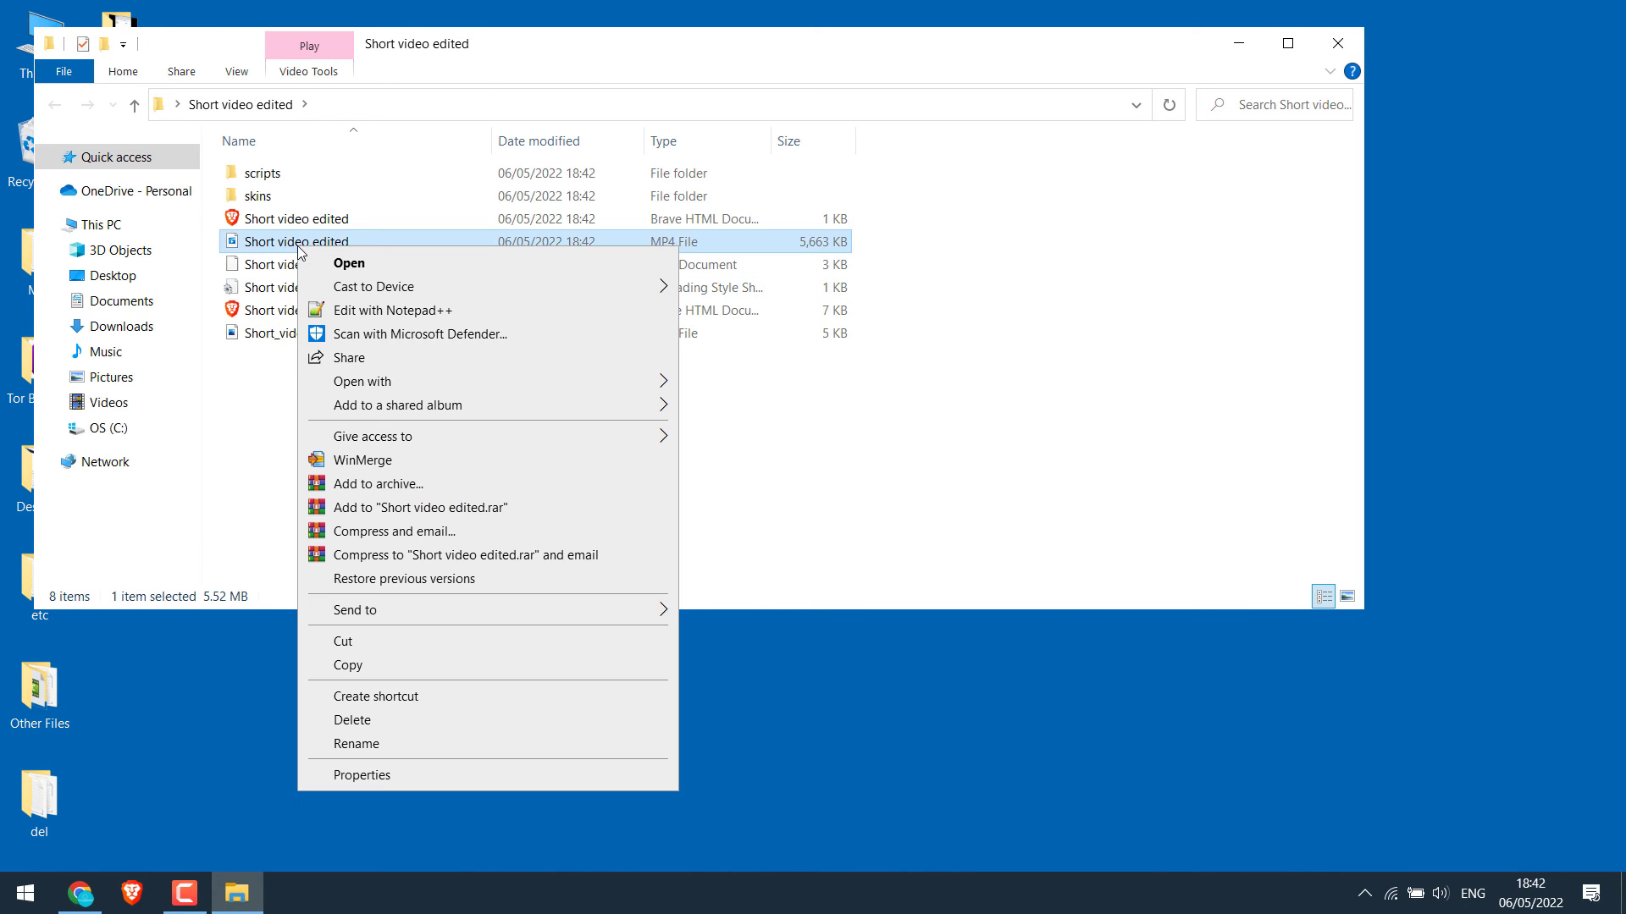
{"action": "left_click", "coordinate": [378, 774]}
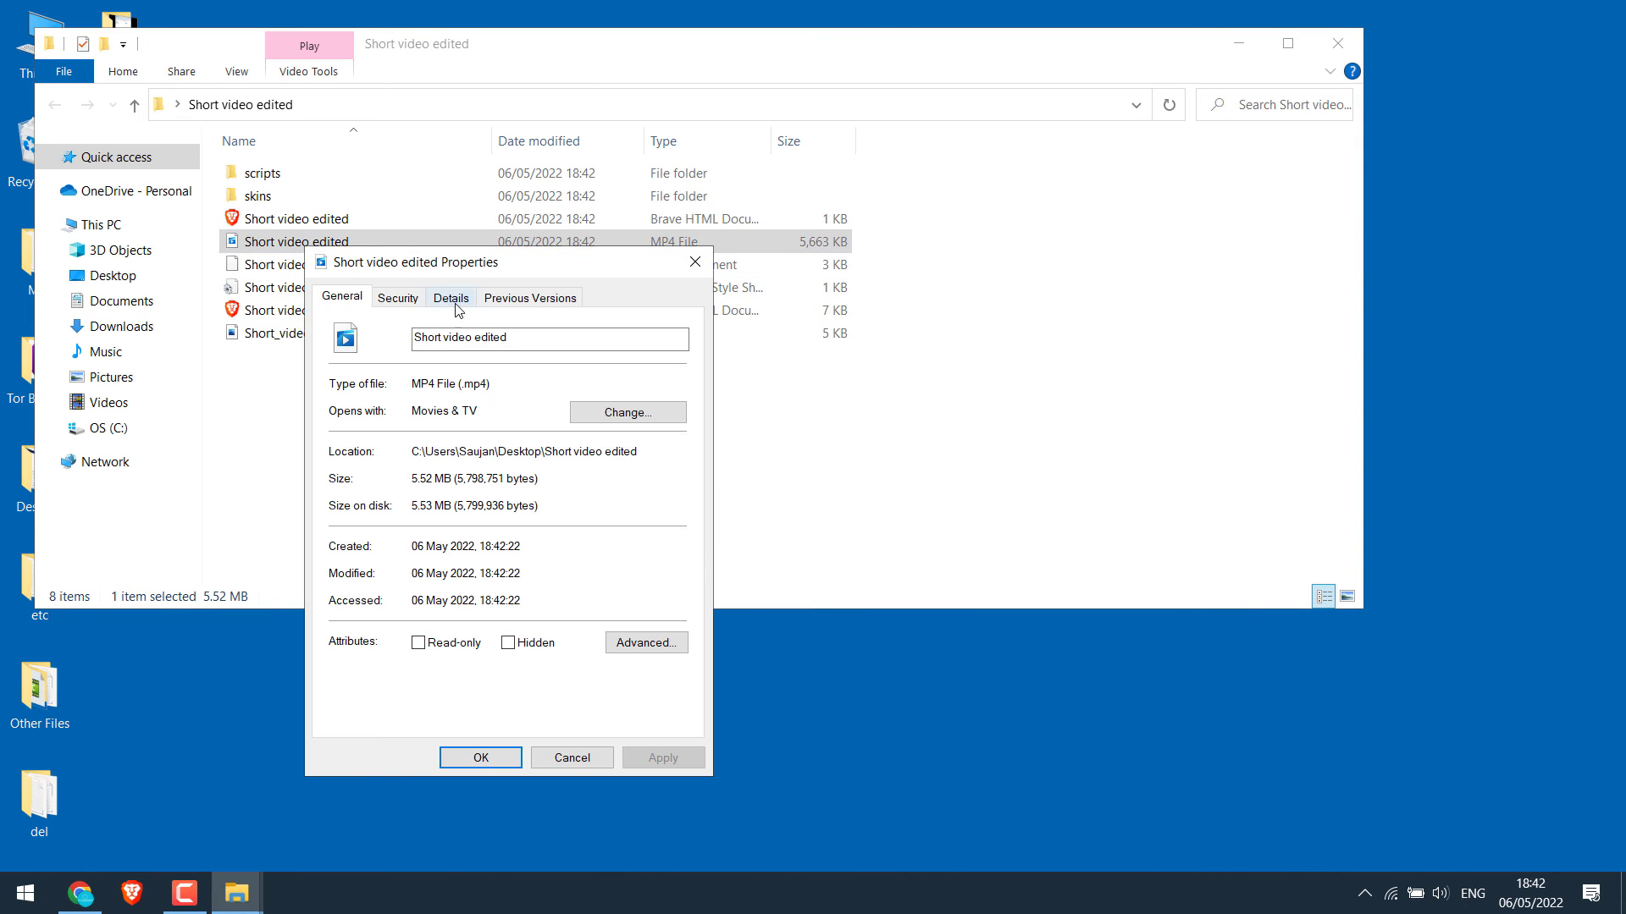
{"action": "left_click", "coordinate": [455, 305]}
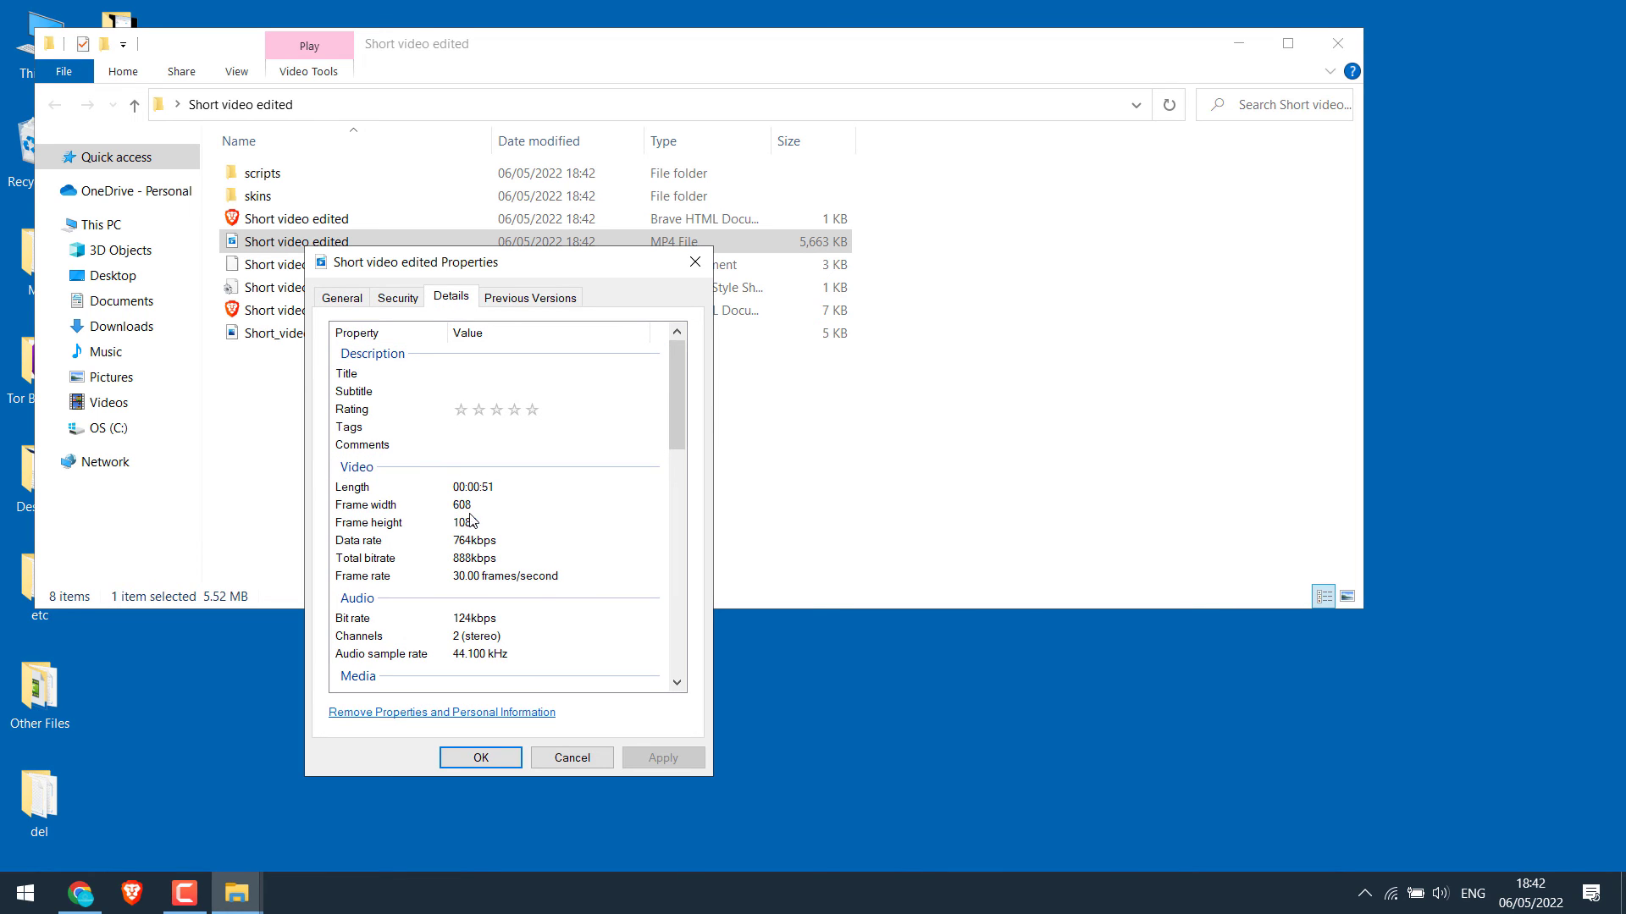
{"action": "left_click", "coordinate": [561, 755]}
{"action": "left_click", "coordinate": [1332, 33]}
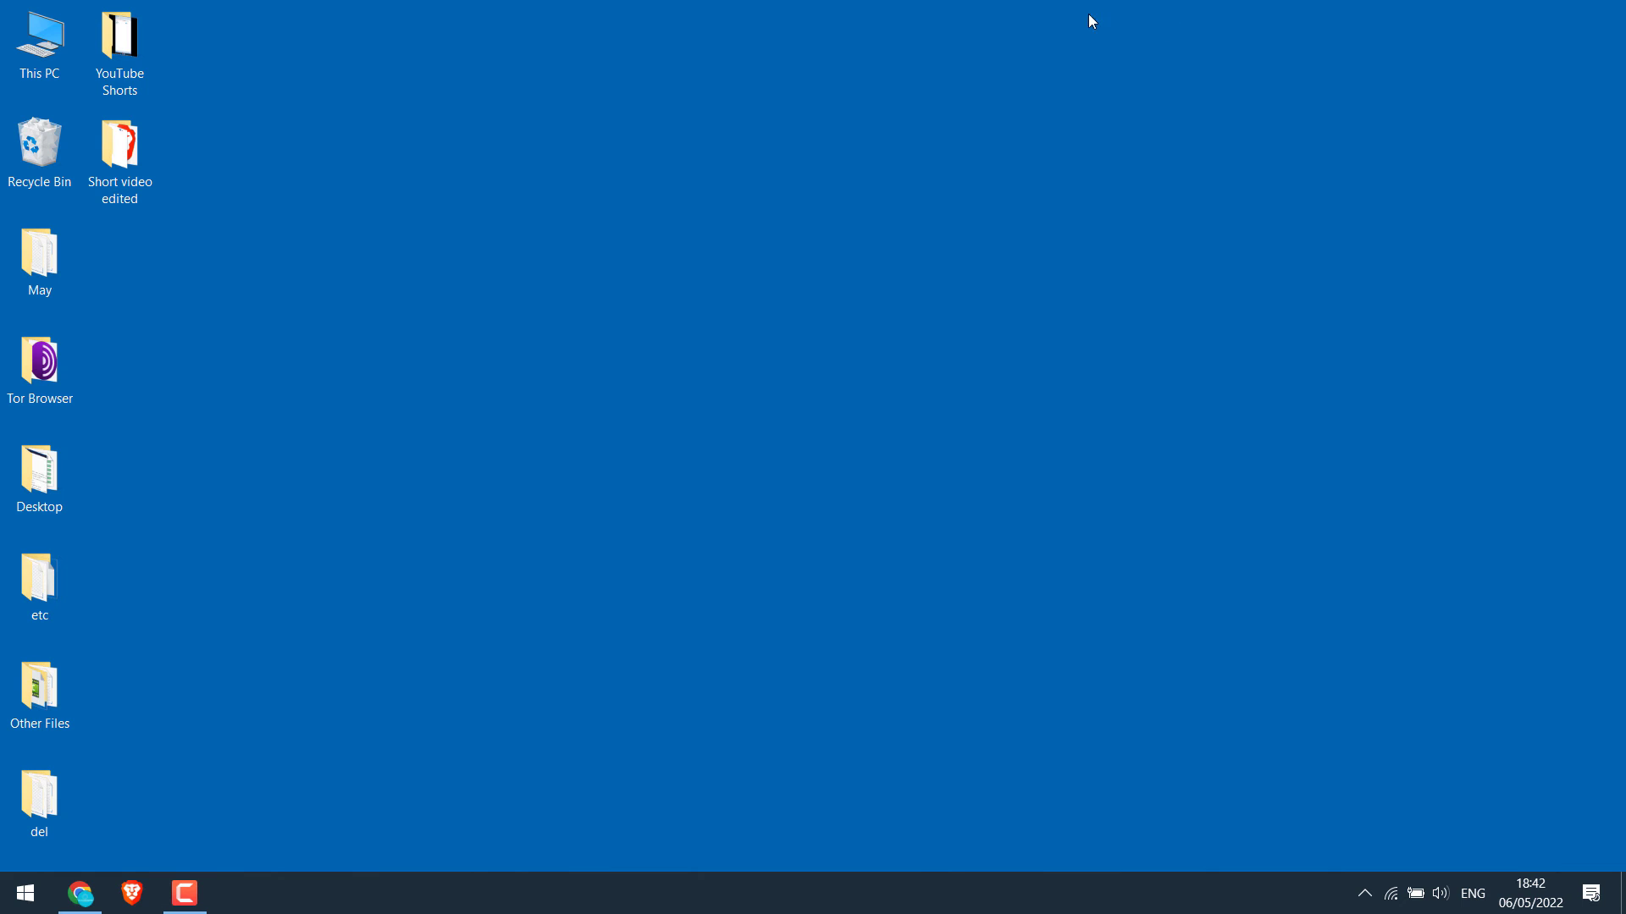
Upload Short video edited.mp4 from its Desktop folder as a new video
{"action": "key", "text": "alt+Tab"}
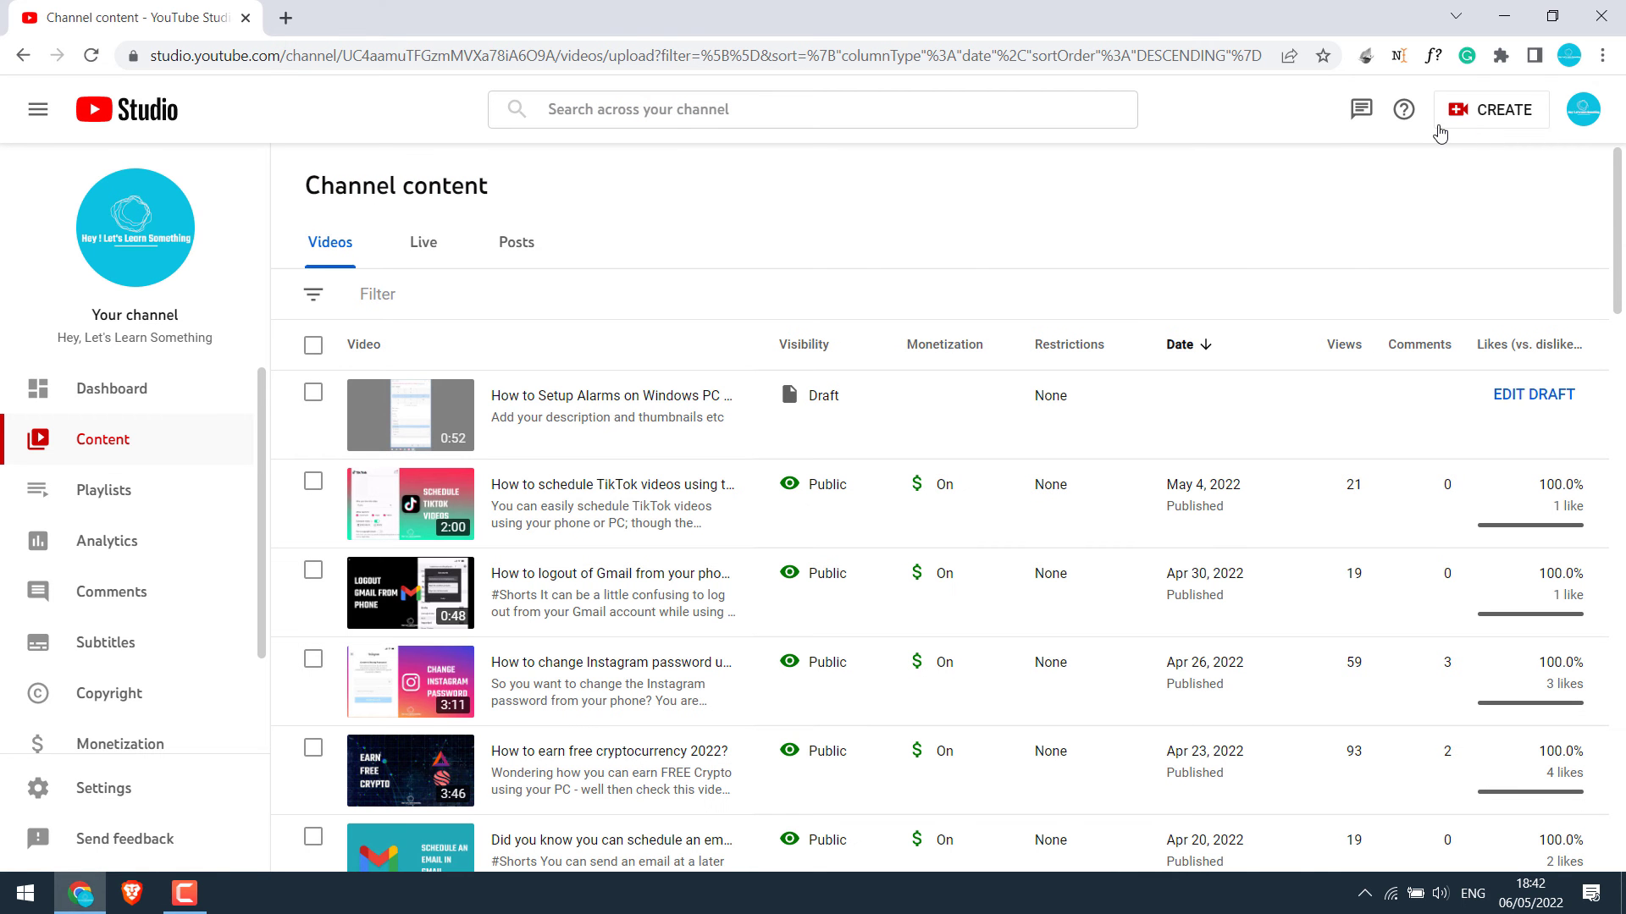
{"action": "left_click", "coordinate": [1503, 114]}
{"action": "left_click", "coordinate": [1494, 149]}
{"action": "left_click", "coordinate": [816, 609]}
{"action": "key", "text": "alt+Up"}
{"action": "double_click", "coordinate": [884, 169]}
{"action": "left_click", "coordinate": [461, 224]}
{"action": "left_click", "coordinate": [1265, 848]}
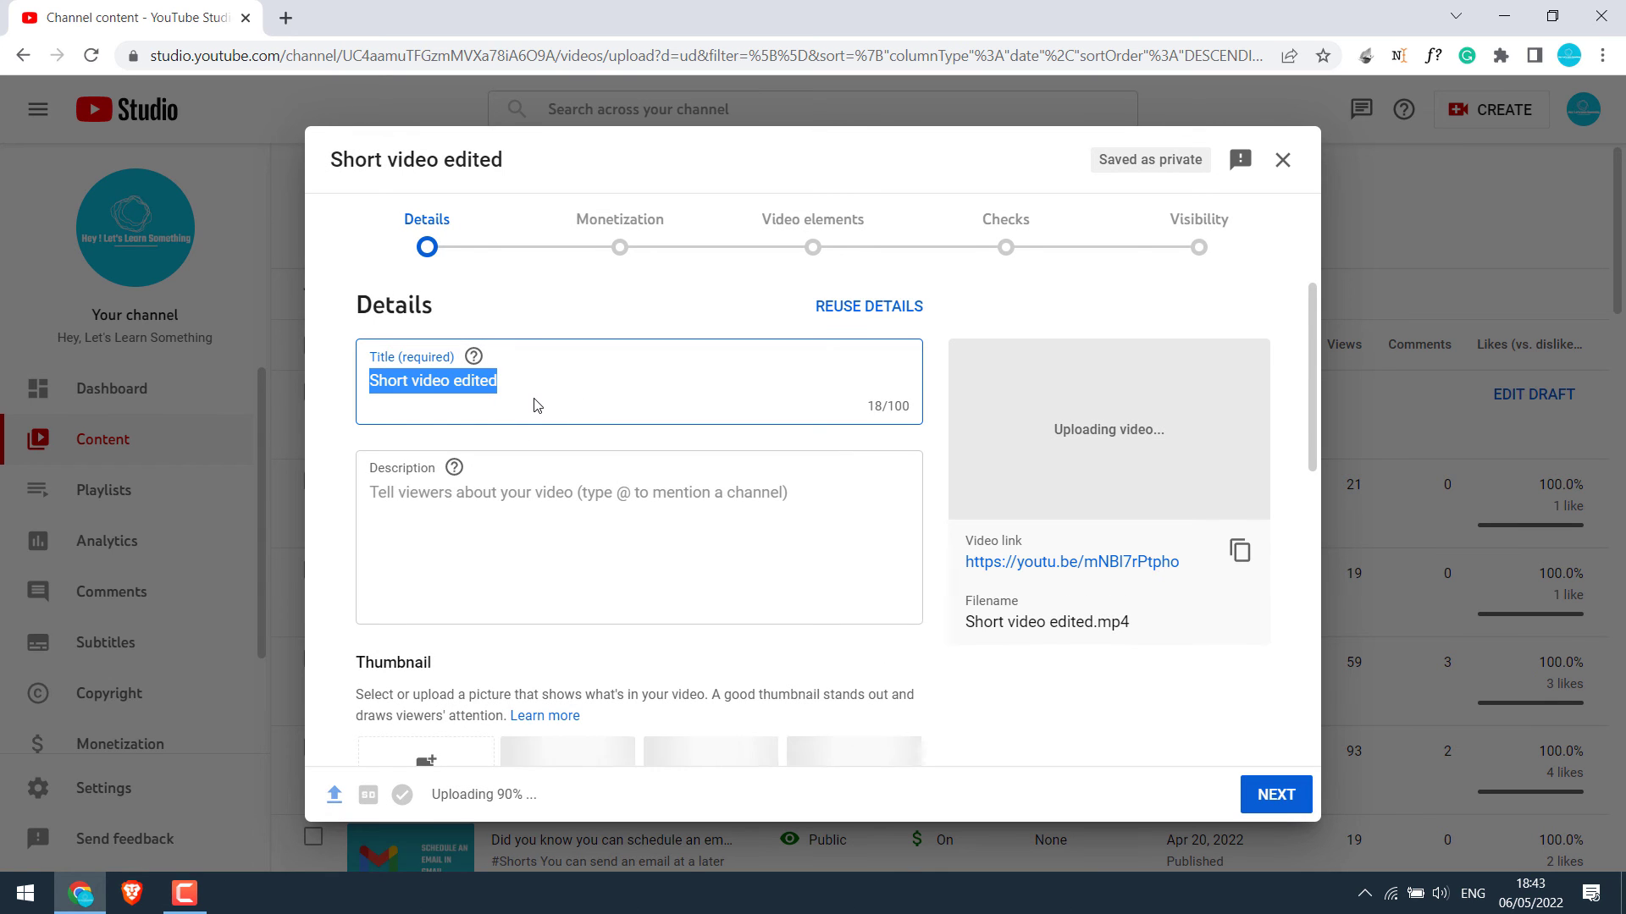
Describe it as 'Add your description title and thumbnails etc' and append '#Shorts is not mandatory' to the title
{"action": "left_click", "coordinate": [537, 512]}
{"action": "type", "text": "Add your description title and thumbnails etc"}
{"action": "left_click", "coordinate": [644, 381]}
{"action": "type", "text": "#Shorts is not mandatory"}
{"action": "left_click", "coordinate": [457, 791]}
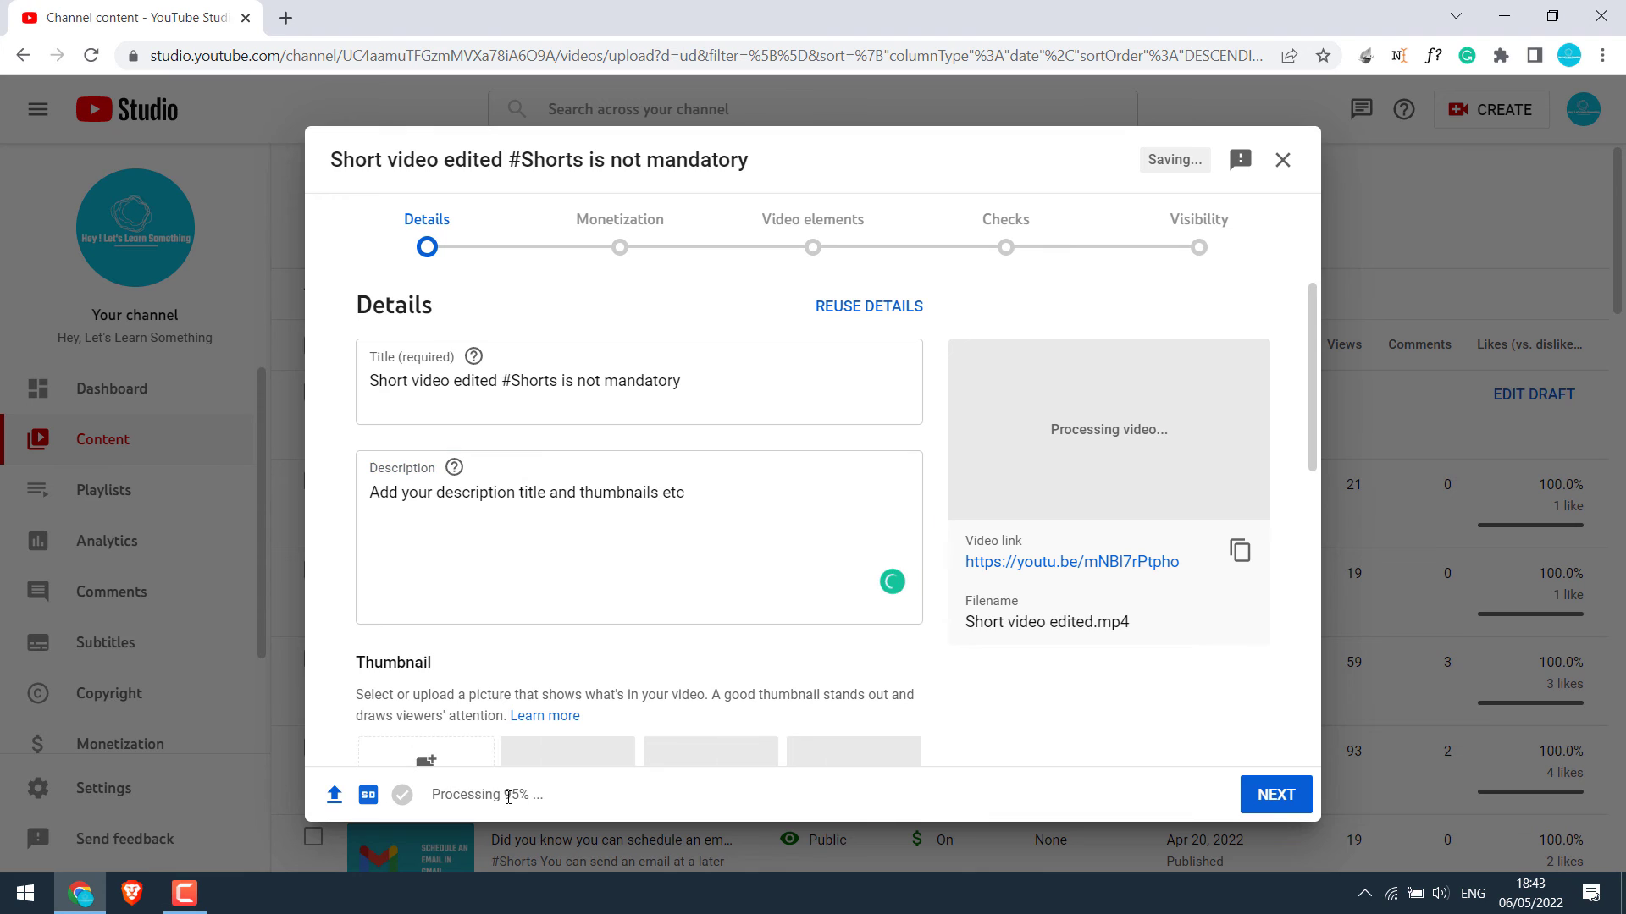
{"action": "left_click", "coordinate": [603, 570]}
{"action": "left_click", "coordinate": [641, 806]}
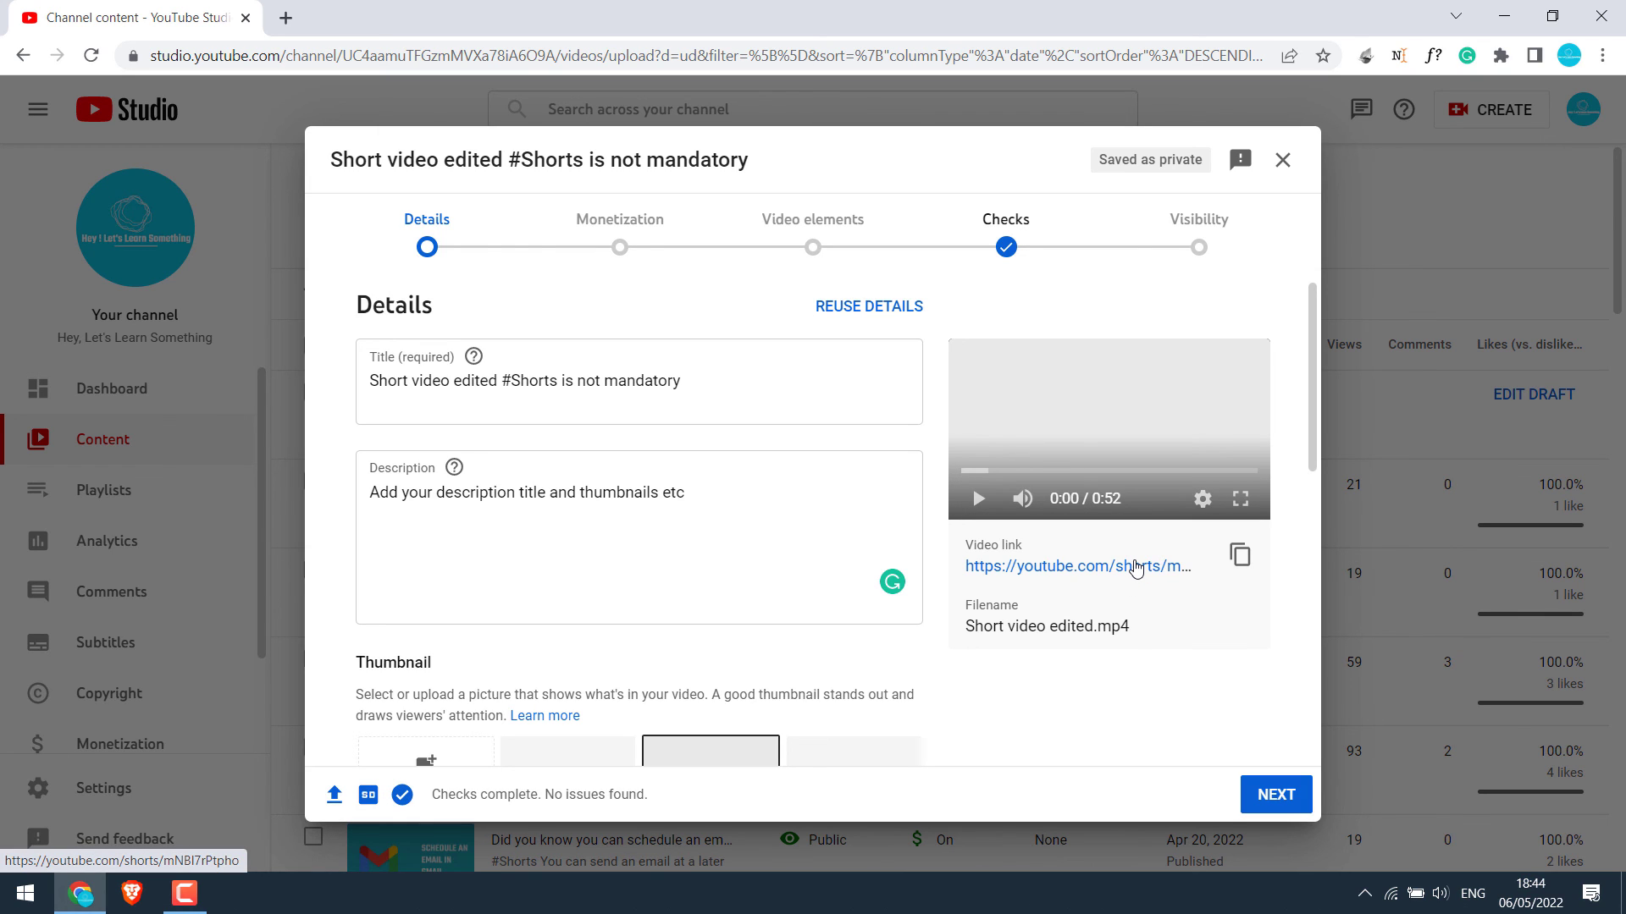
Watch the private Short on its Shorts page, then close that tab
{"action": "left_click", "coordinate": [1052, 568]}
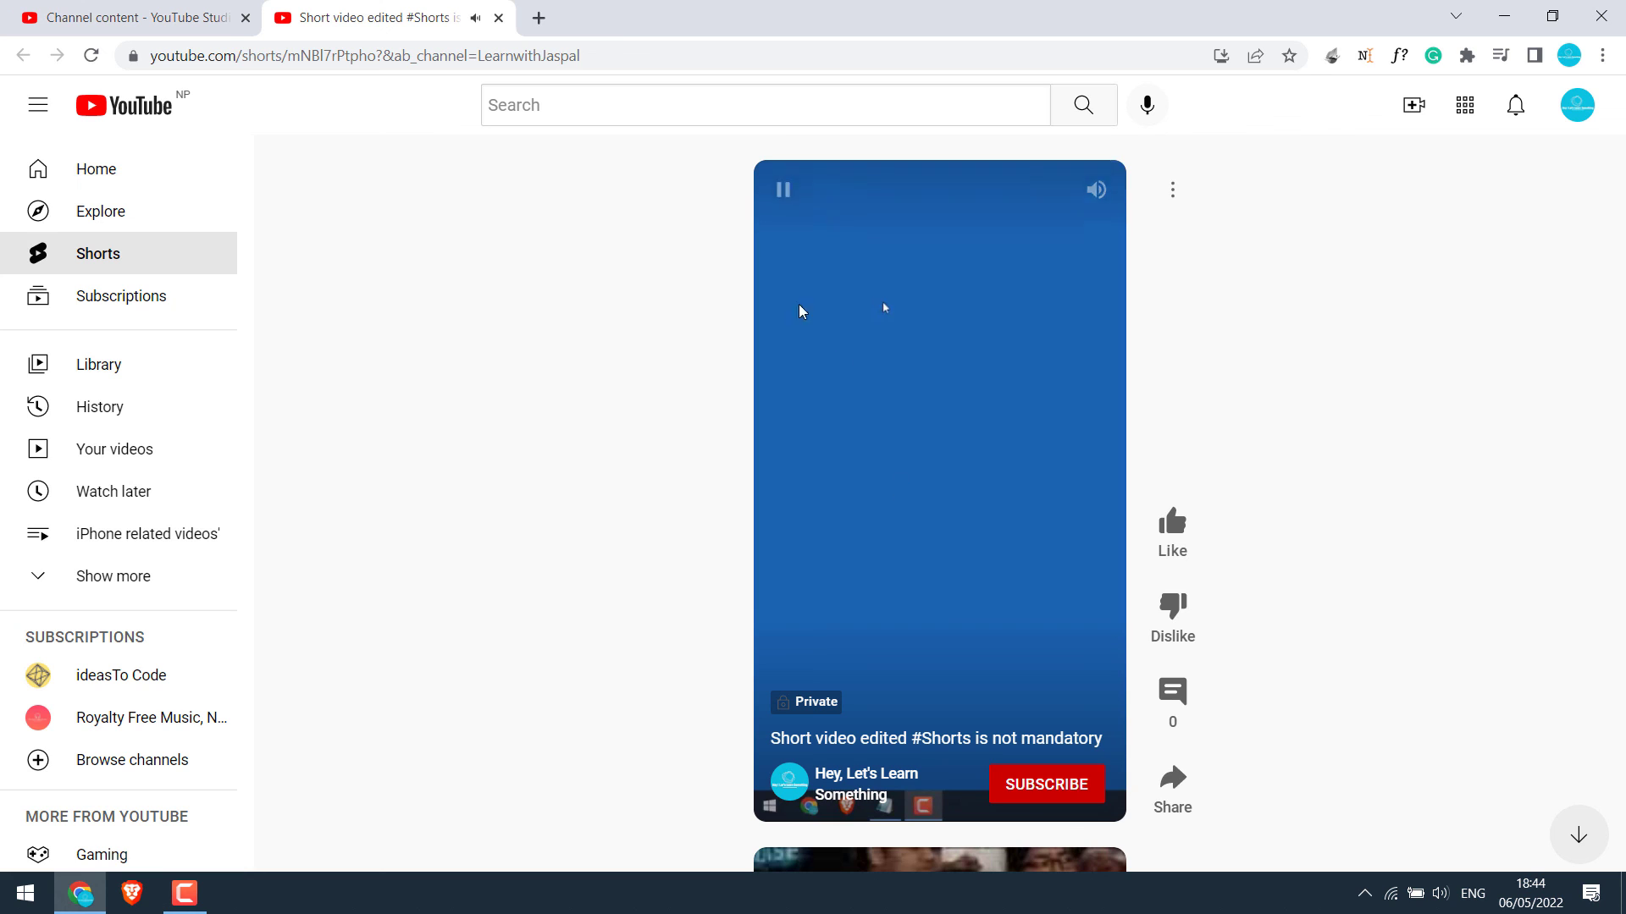
{"action": "left_click", "coordinate": [497, 17]}
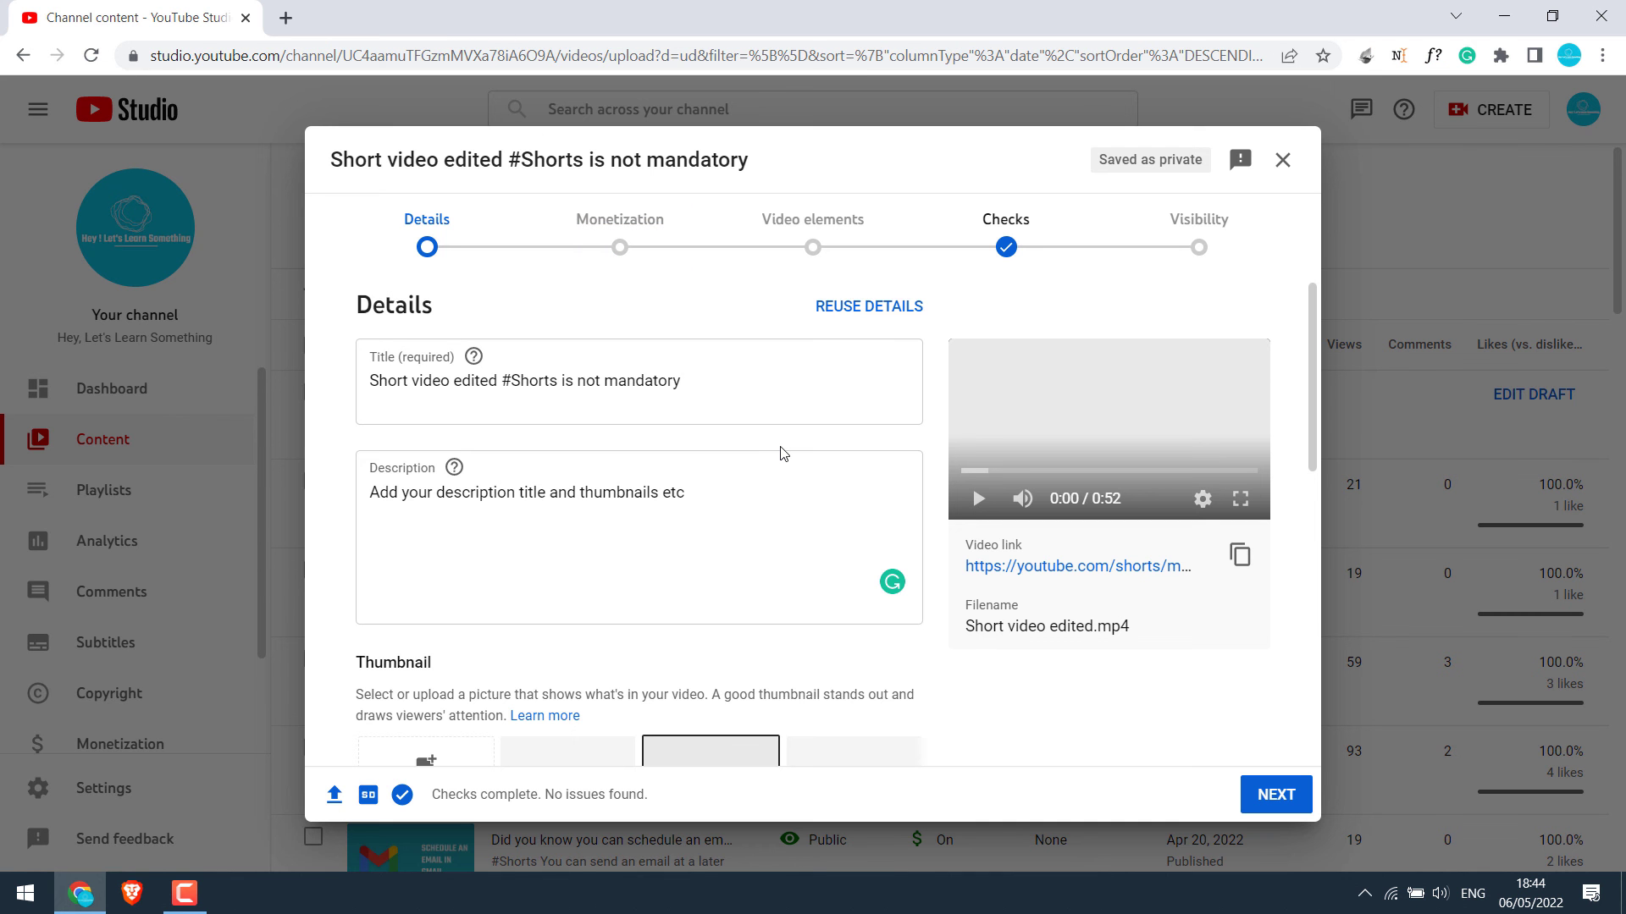